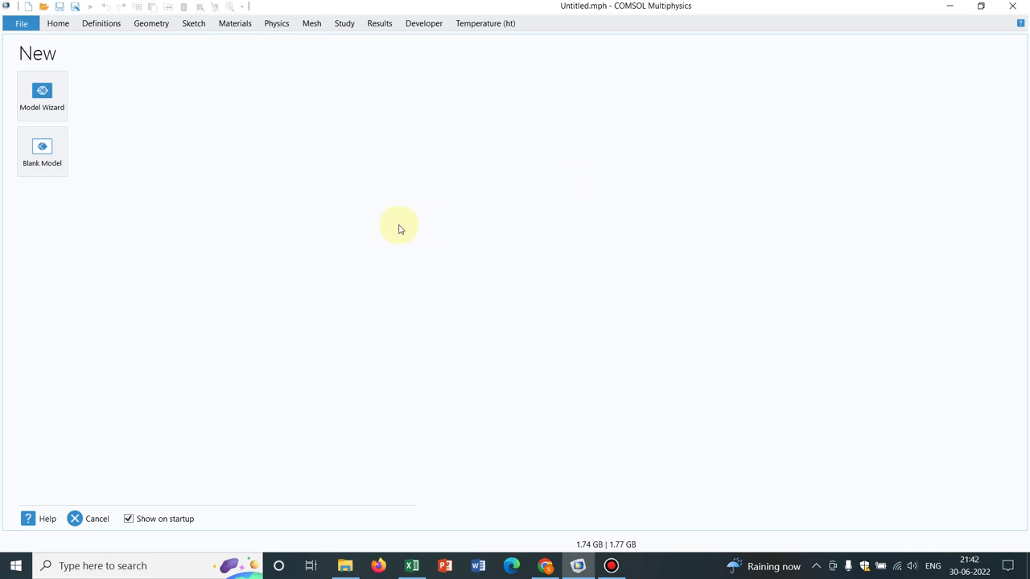
- Start a new 2D model with Heat Transfer in Solids and a Time Dependent study, discarding the previous model
click(58, 101)
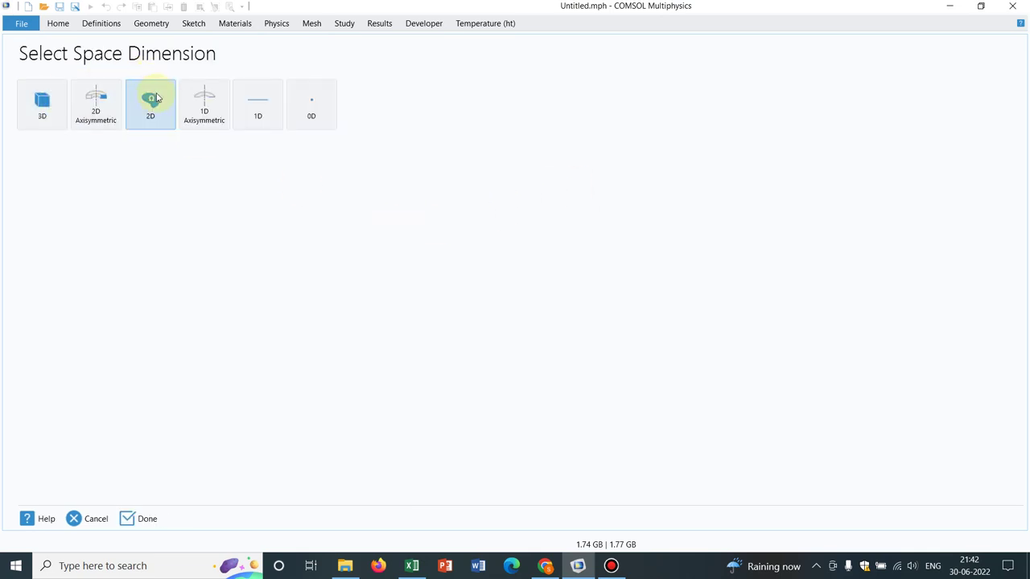
click(157, 100)
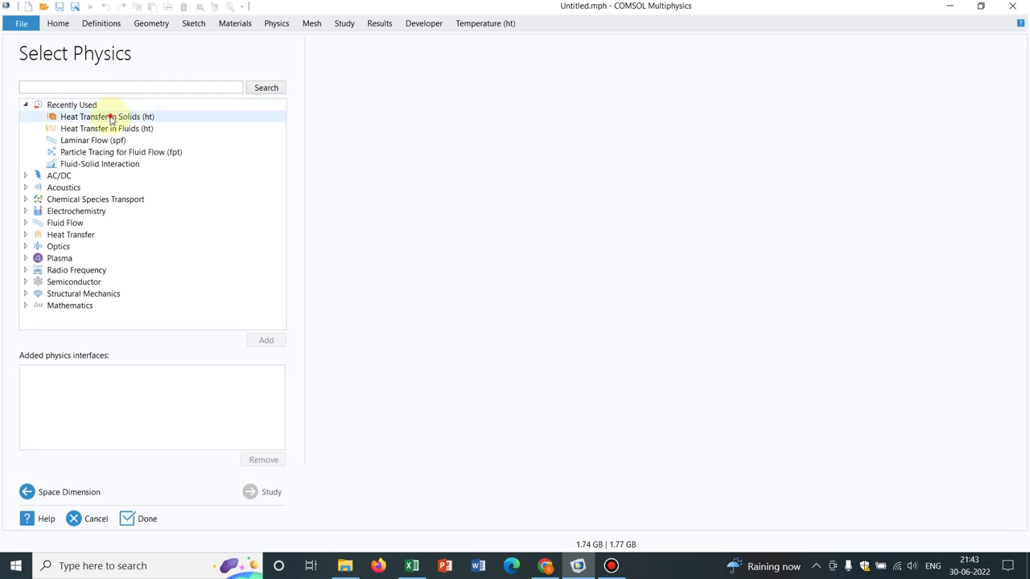
click(111, 118)
double_click(130, 115)
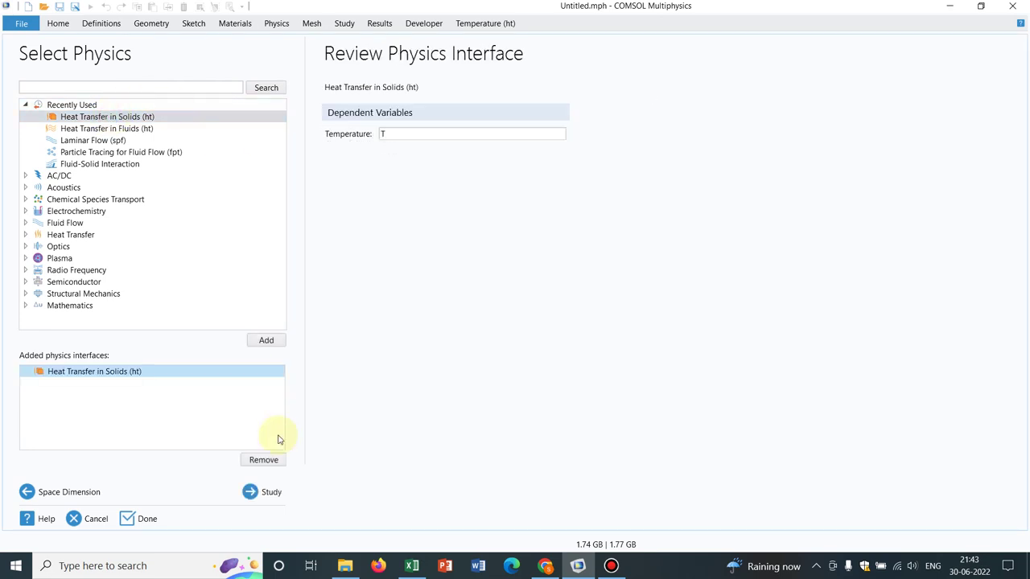
click(262, 492)
click(111, 108)
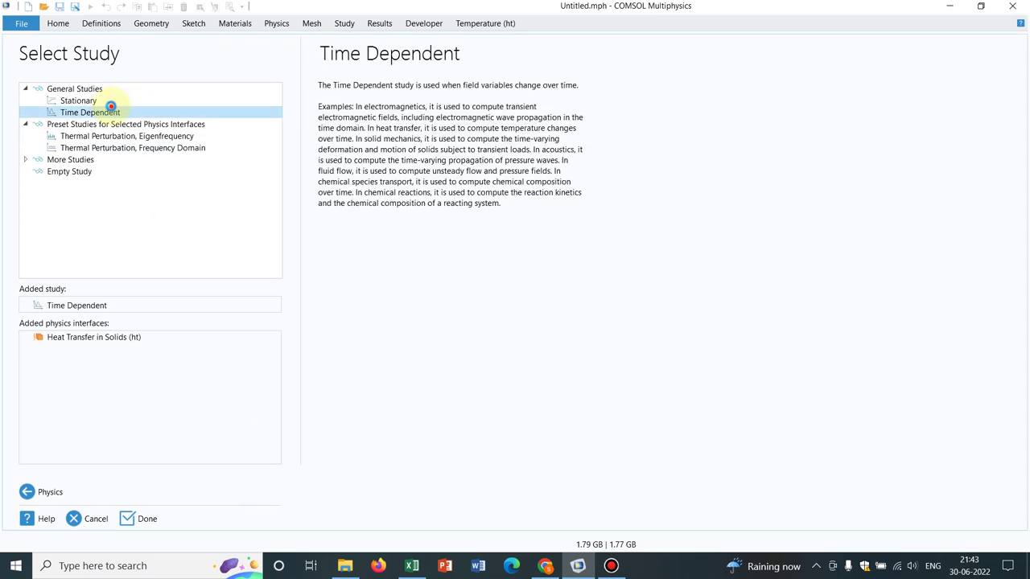
key(alt+F4)
click(534, 331)
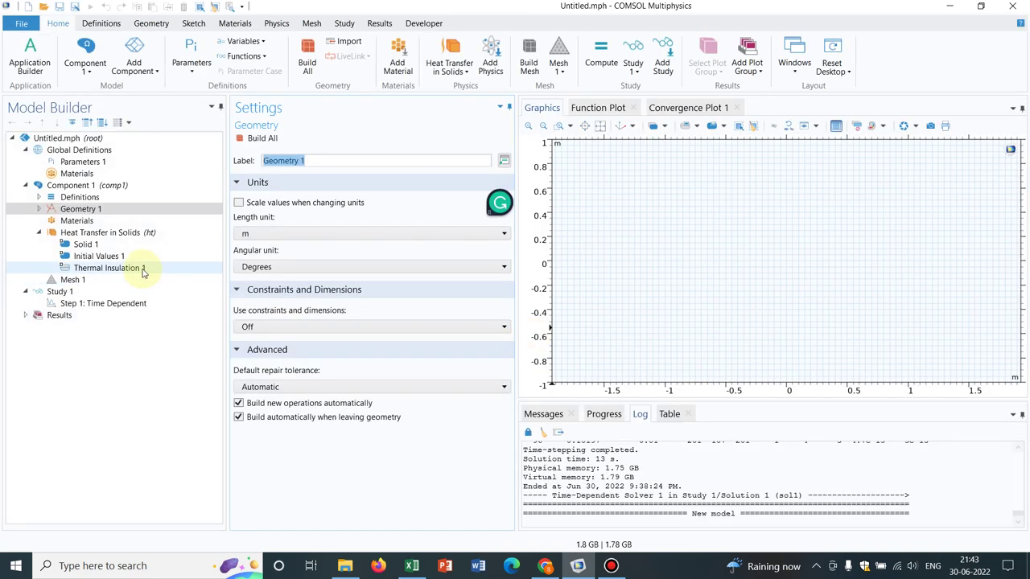
- Add an Interpolation function under Component 1 Definitions
click(72, 199)
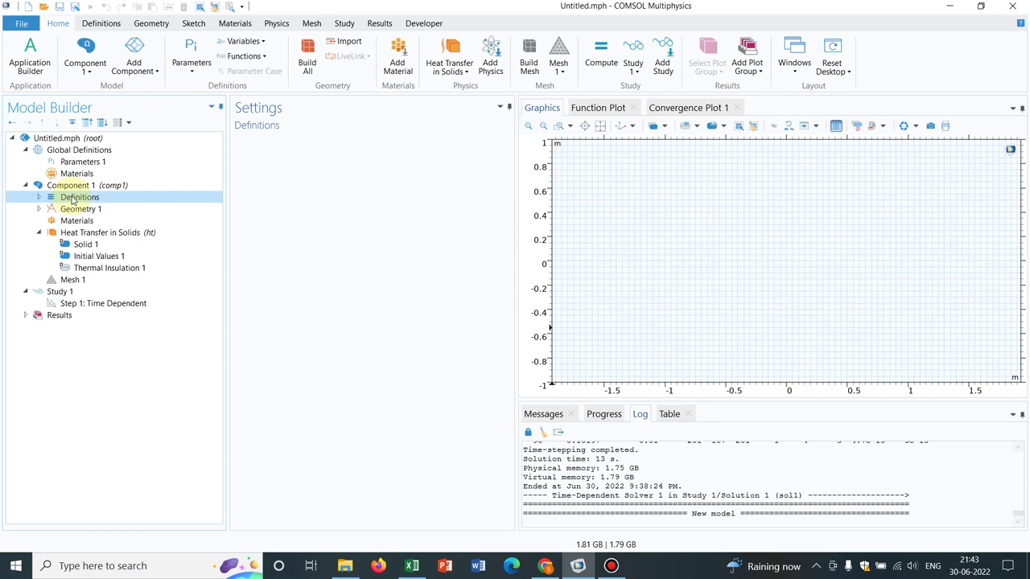
right_click(73, 201)
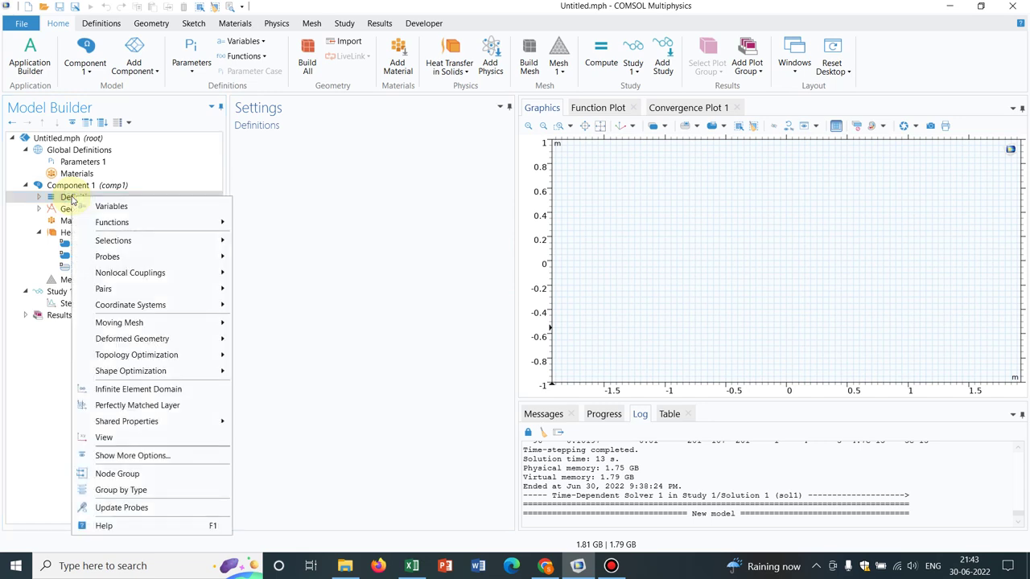
mouse_move(188, 227)
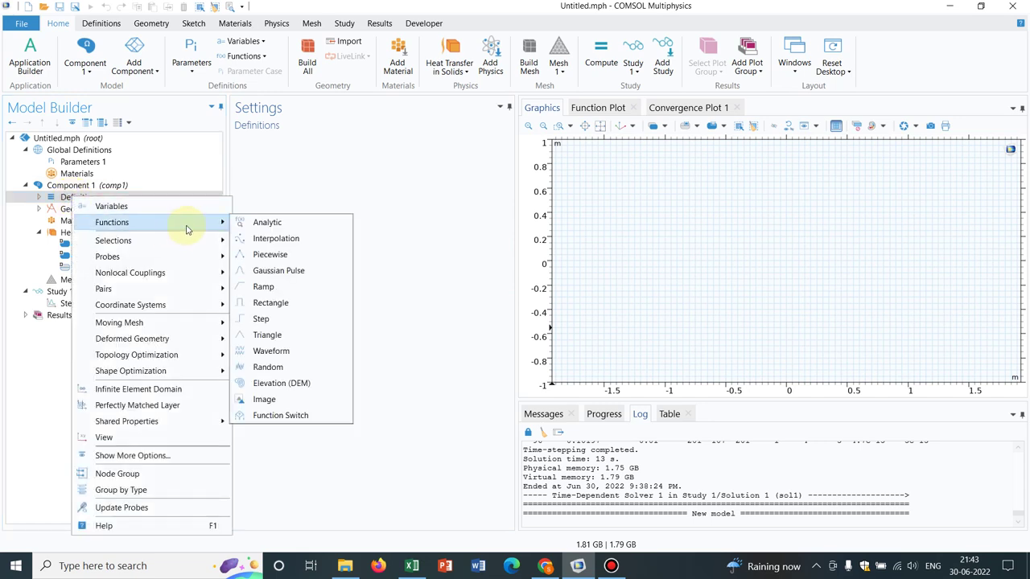
click(297, 240)
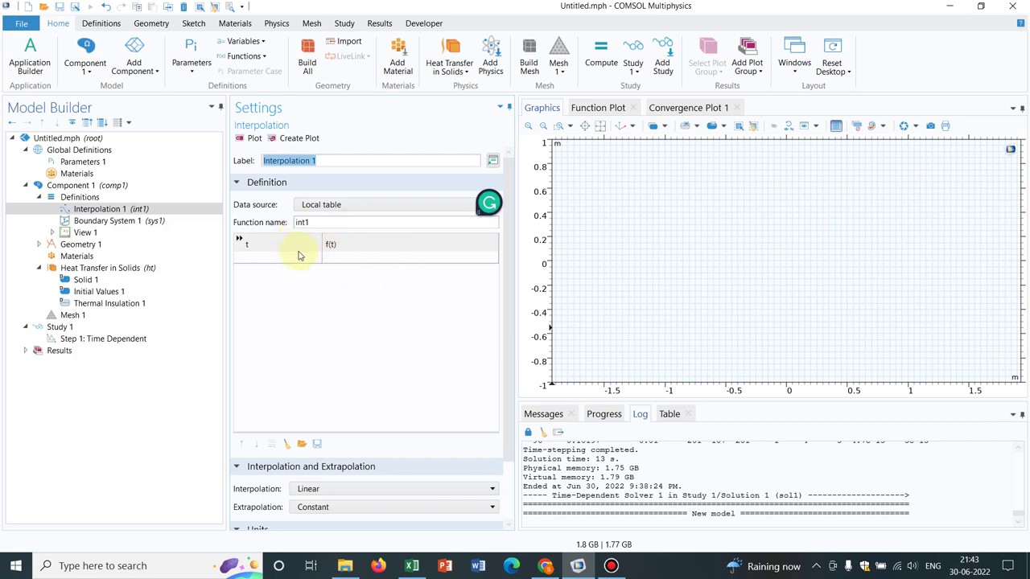
- Look over the function's t and f(t) table, then set its data source to File
click(257, 256)
click(379, 256)
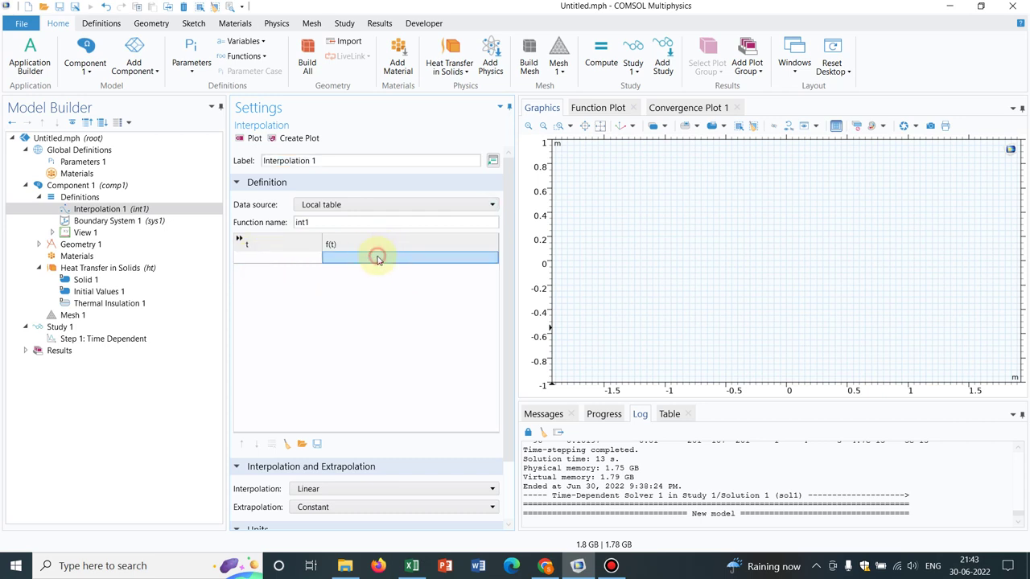
click(260, 258)
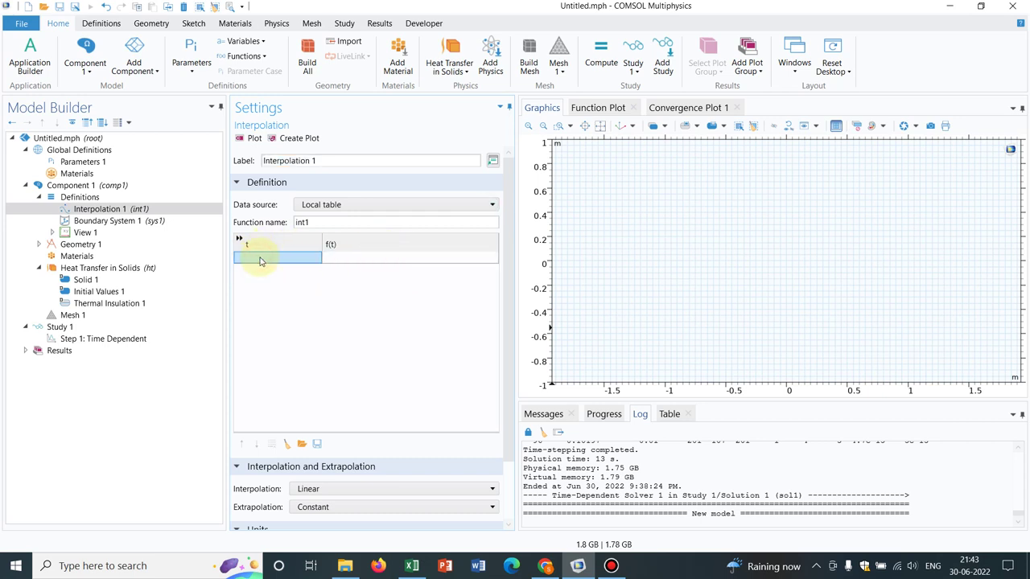
click(357, 260)
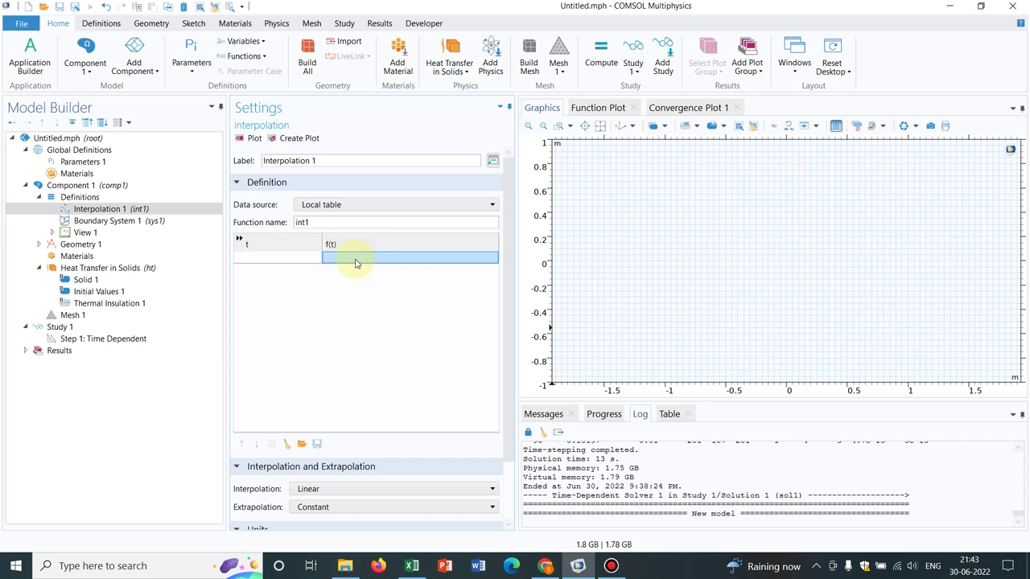
click(261, 260)
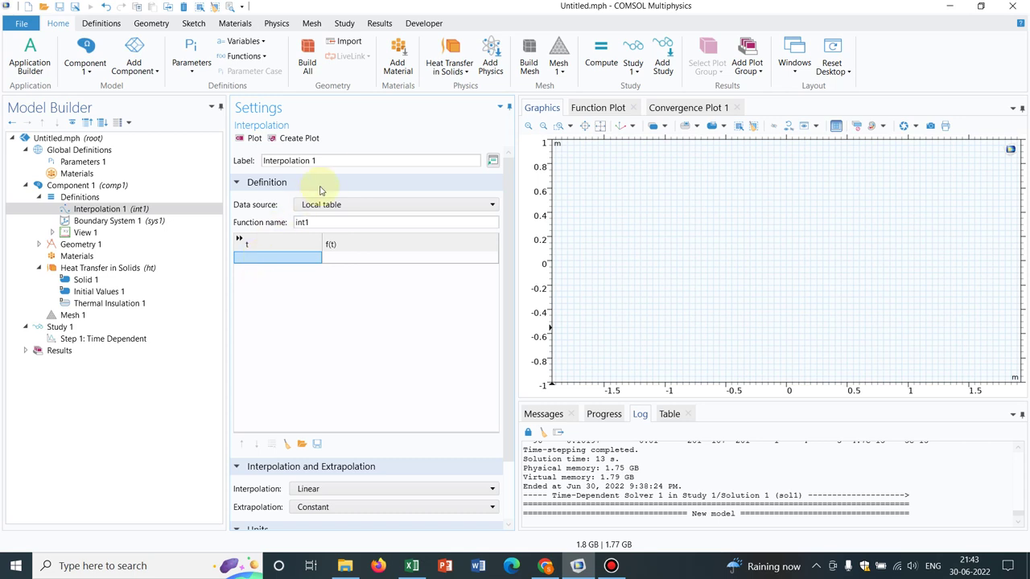
click(365, 204)
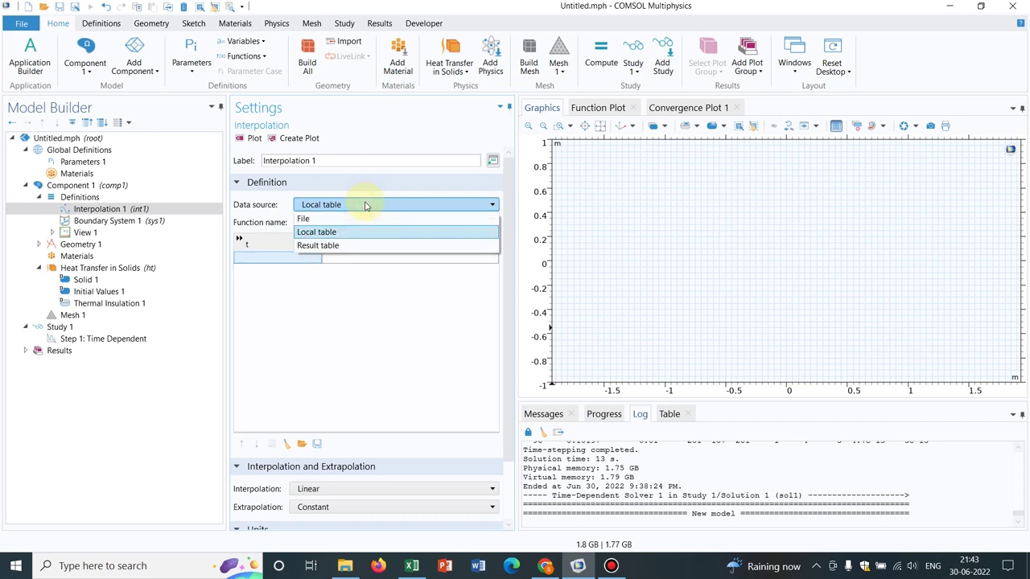
click(346, 223)
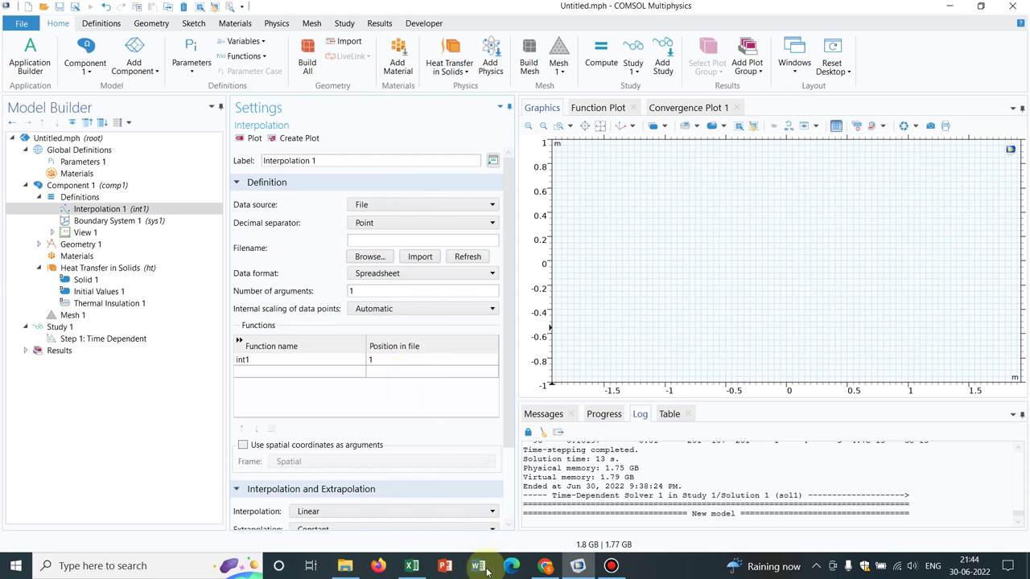
- In Excel, chart G7:H27 as a smooth-line scatter with markers placed beside the table
mouse_move(416, 567)
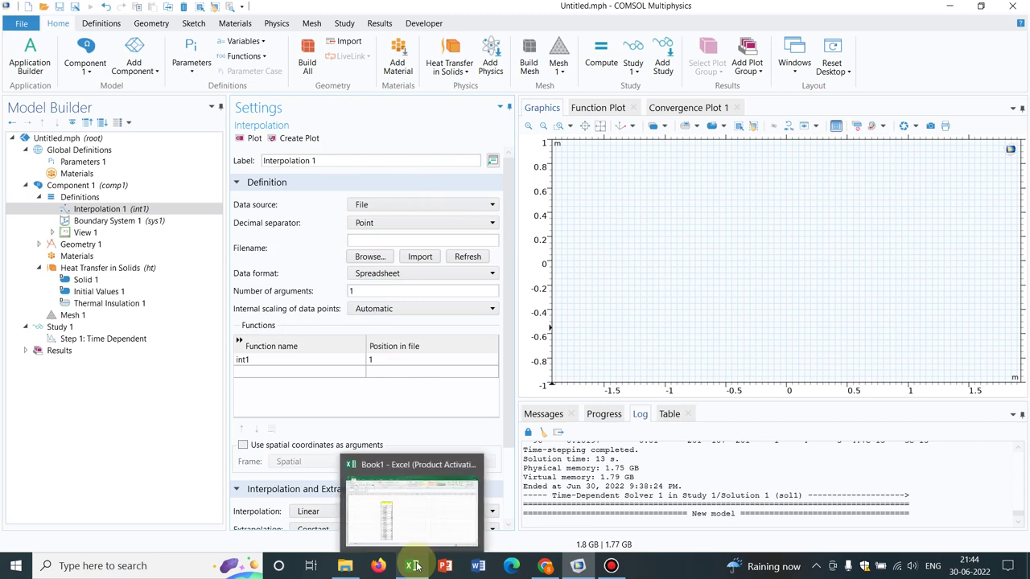
click(416, 505)
click(478, 362)
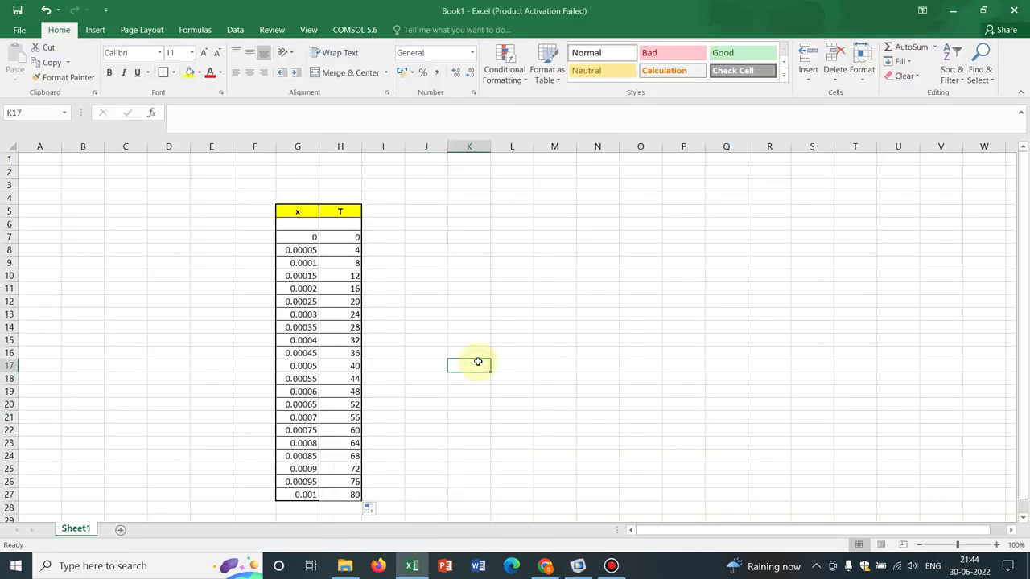
click(312, 241)
drag(312, 241, 327, 244)
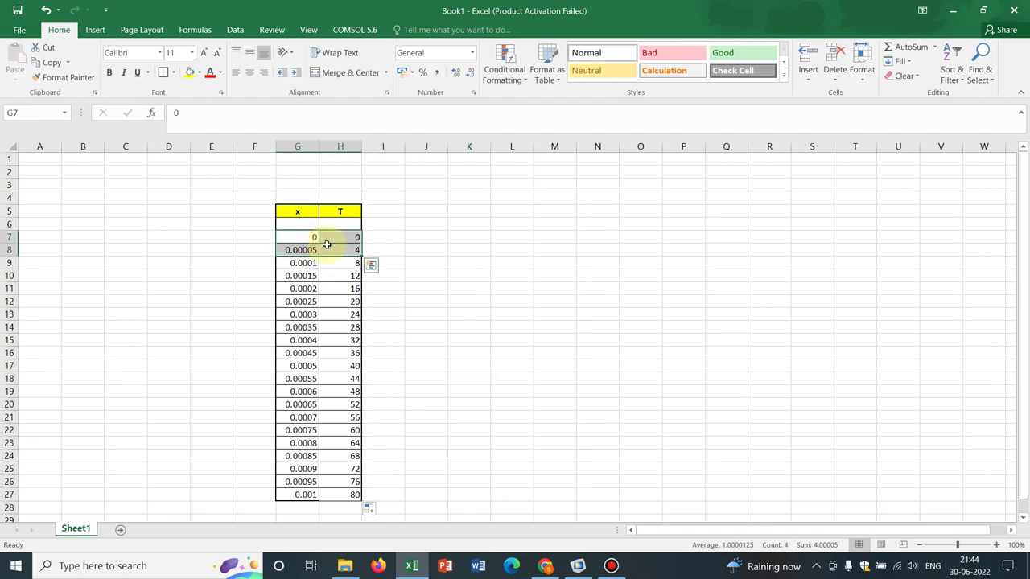
key(ctrl+shift+Down)
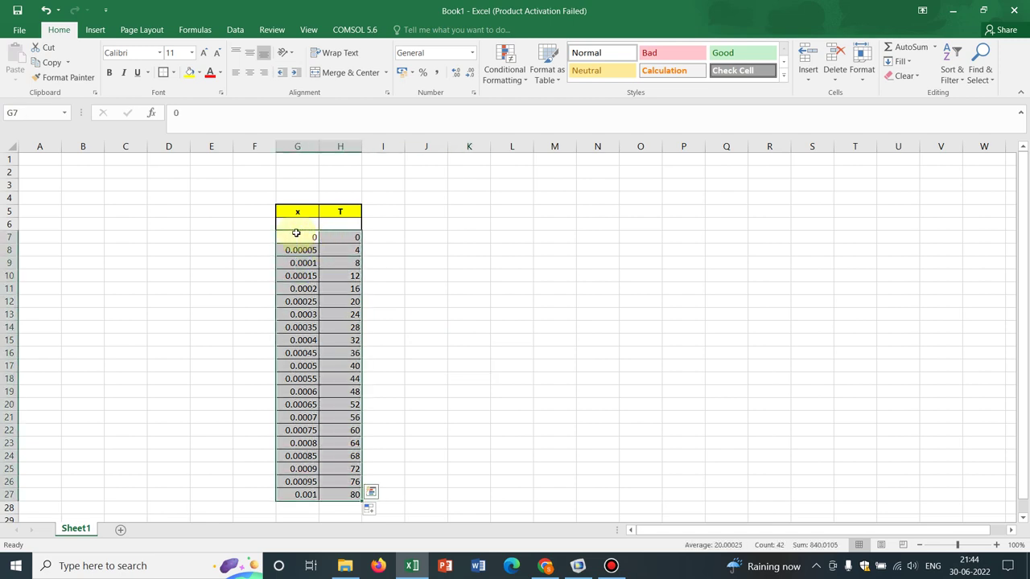
click(94, 30)
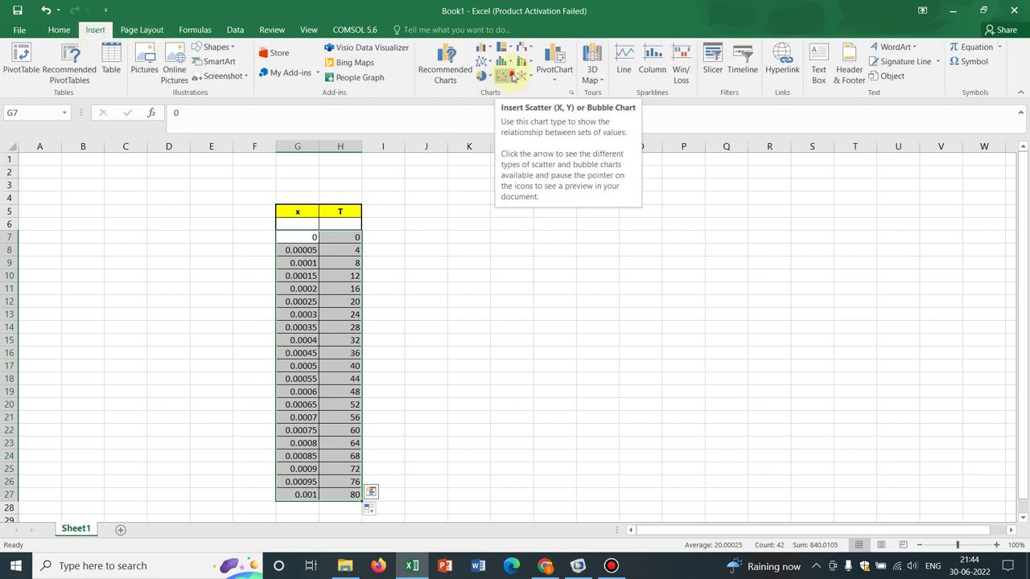
click(513, 76)
click(548, 127)
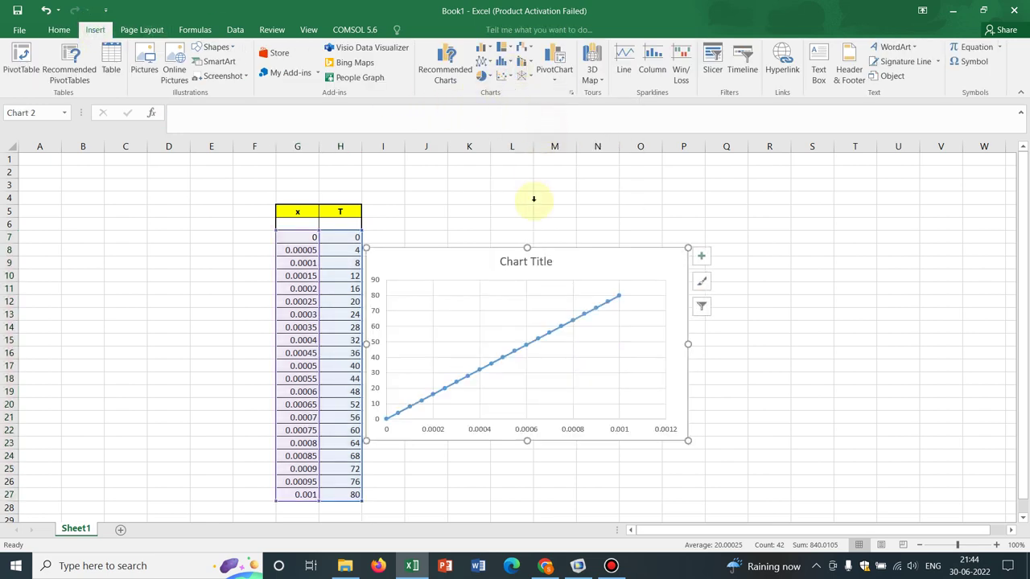
drag(471, 259, 609, 219)
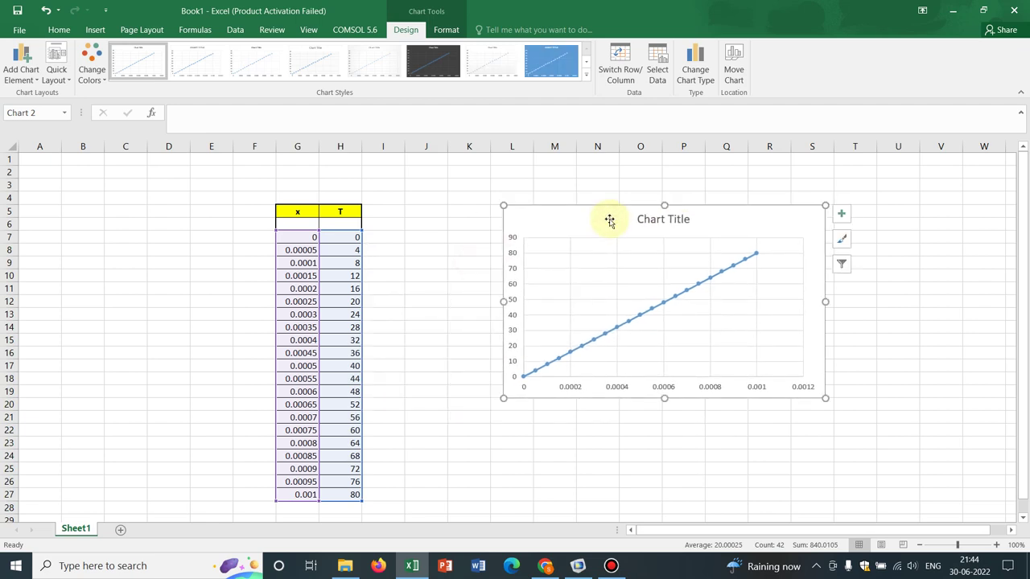
click(258, 239)
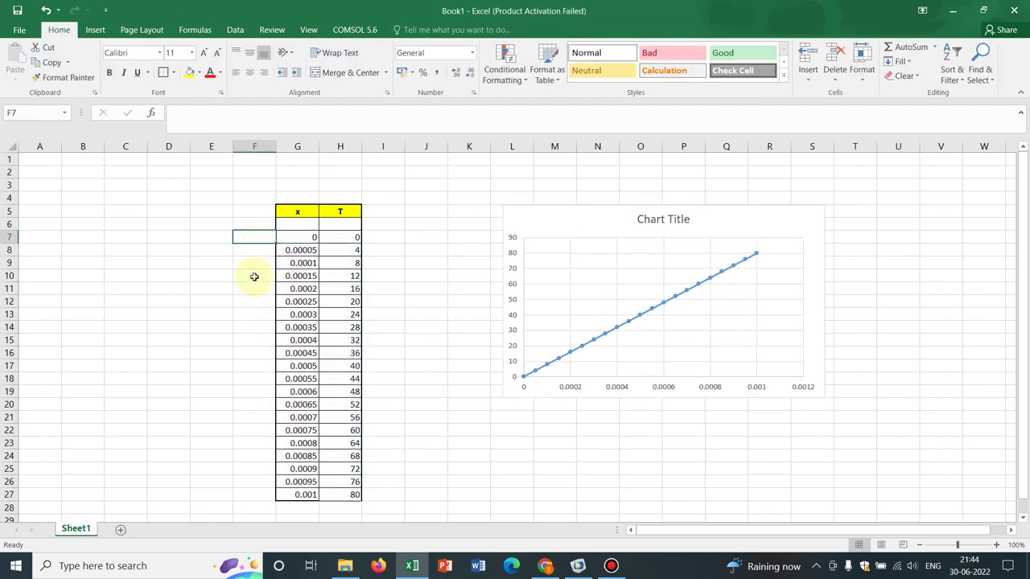
- Check the T formulas in H7 and H27, then copy the x–T values in G7:H27
click(245, 491)
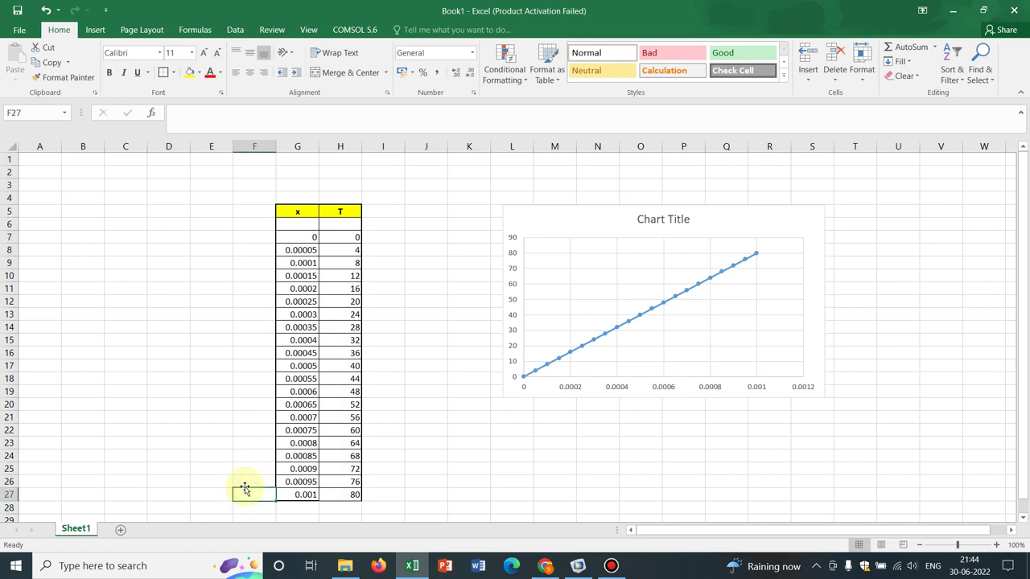
click(249, 242)
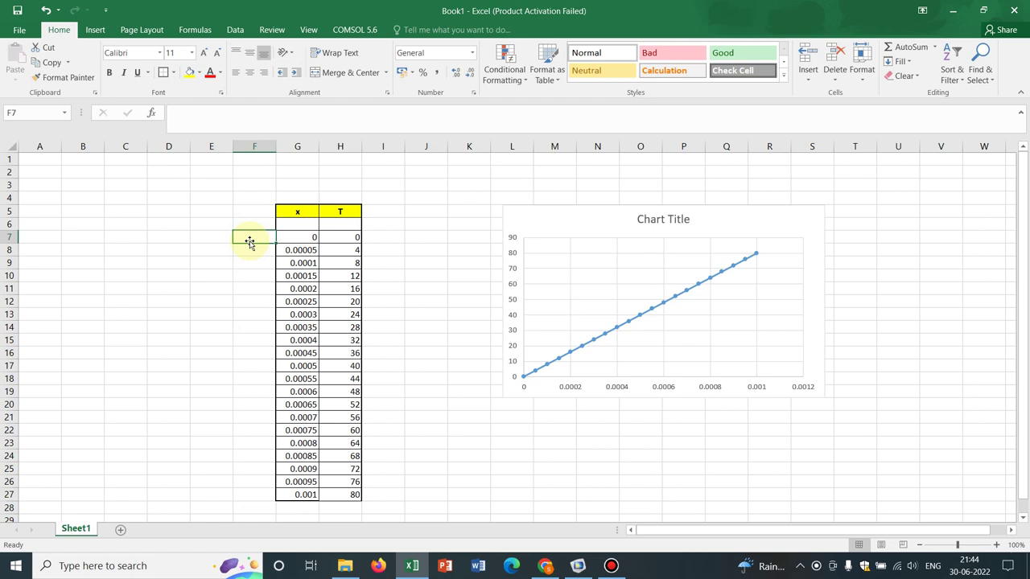
click(351, 237)
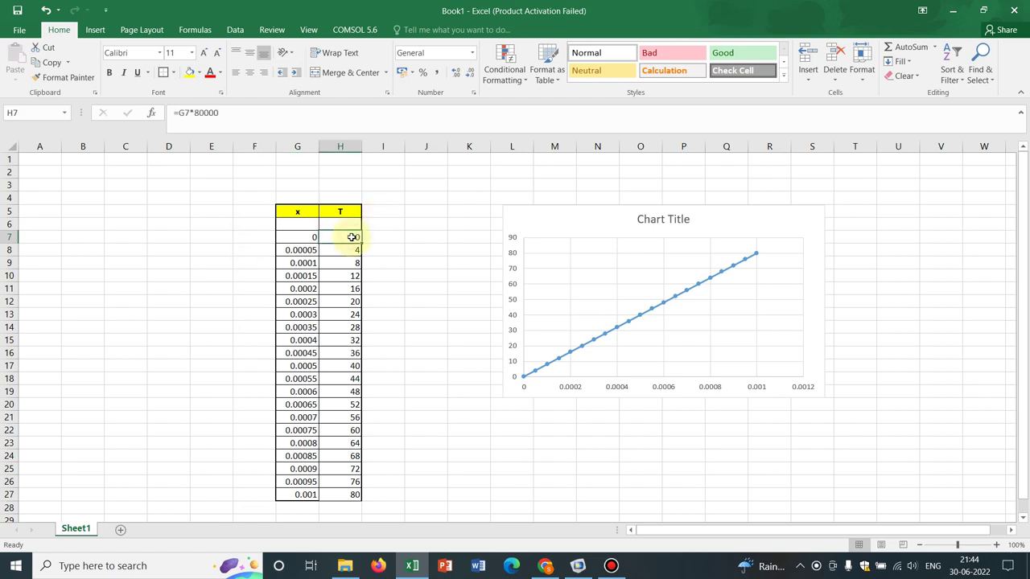
click(348, 497)
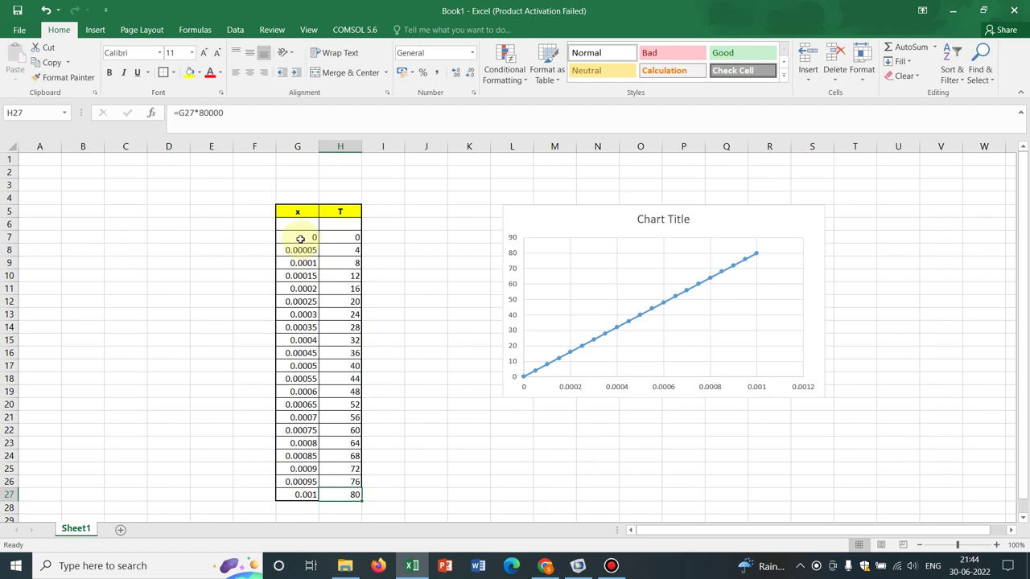
drag(300, 239, 347, 493)
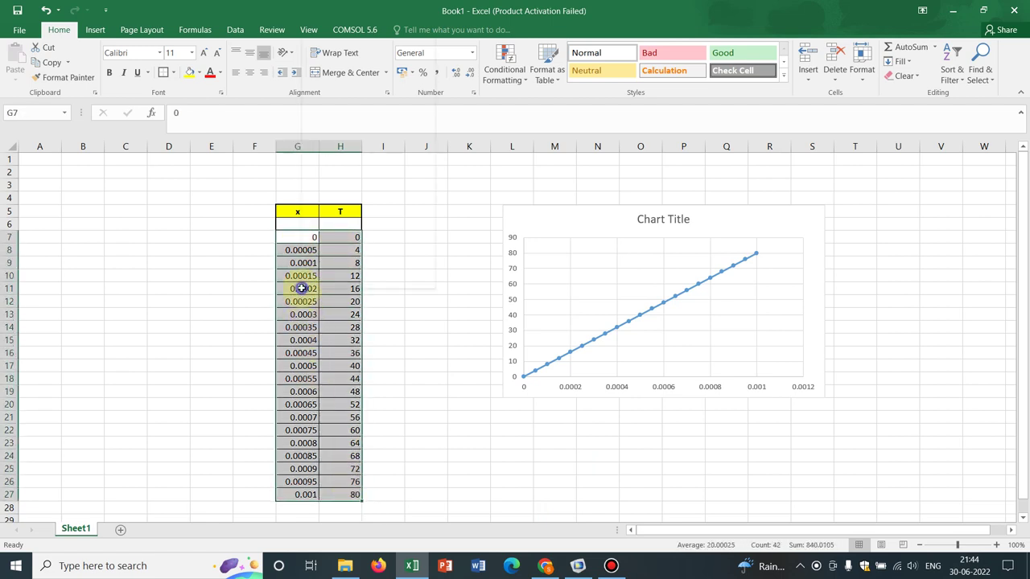
right_click(300, 288)
click(357, 29)
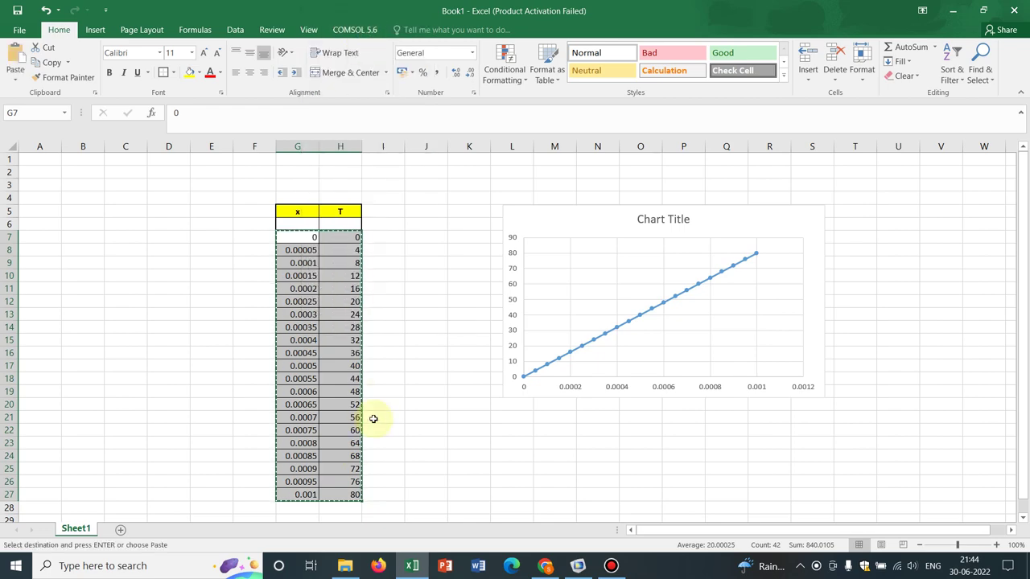
- Create a new text document in Downloads named COMSOL_POS
click(344, 565)
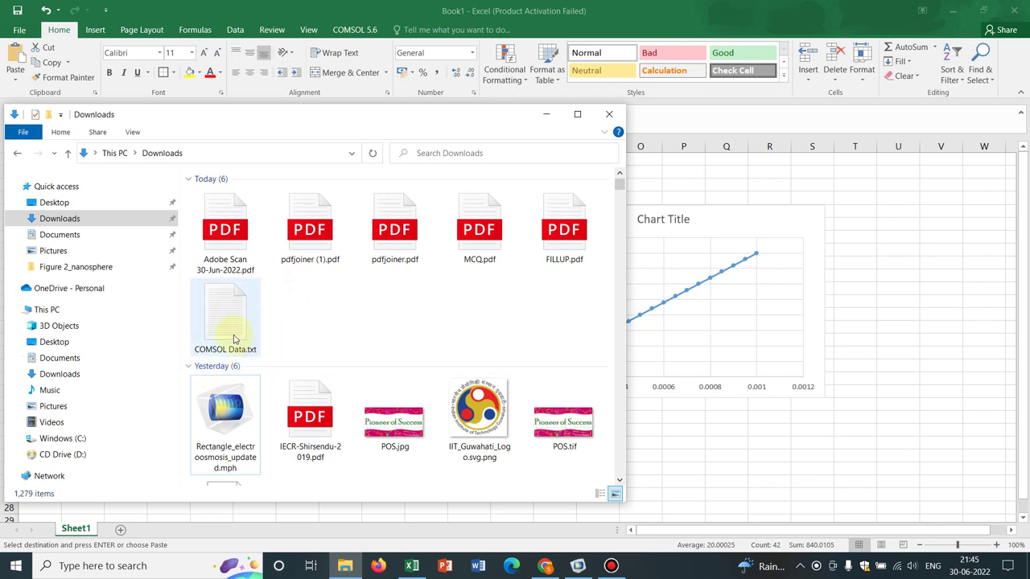
right_click(317, 321)
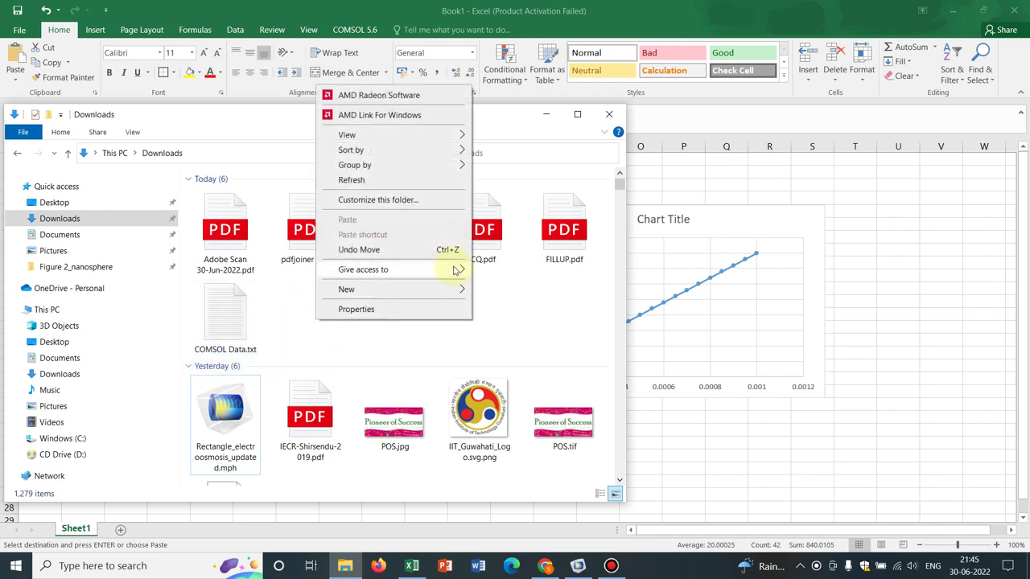
mouse_move(447, 289)
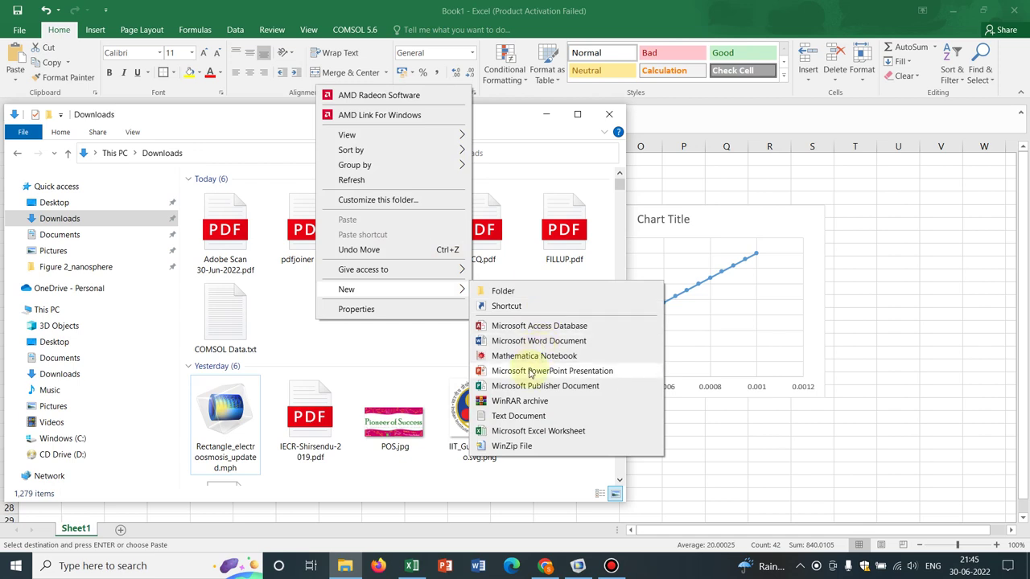
click(519, 416)
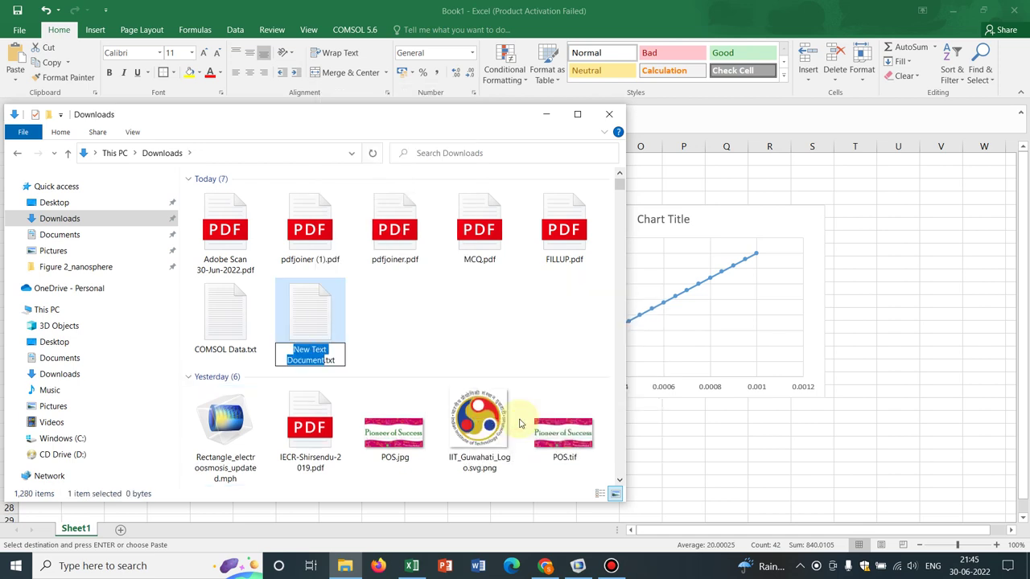
text(COMSOL)
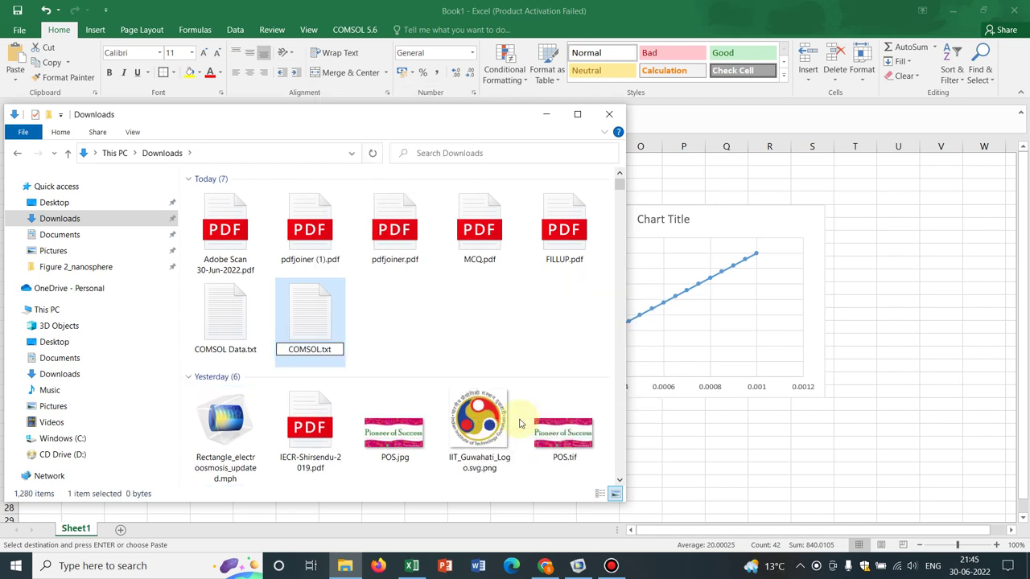
text(_POS)
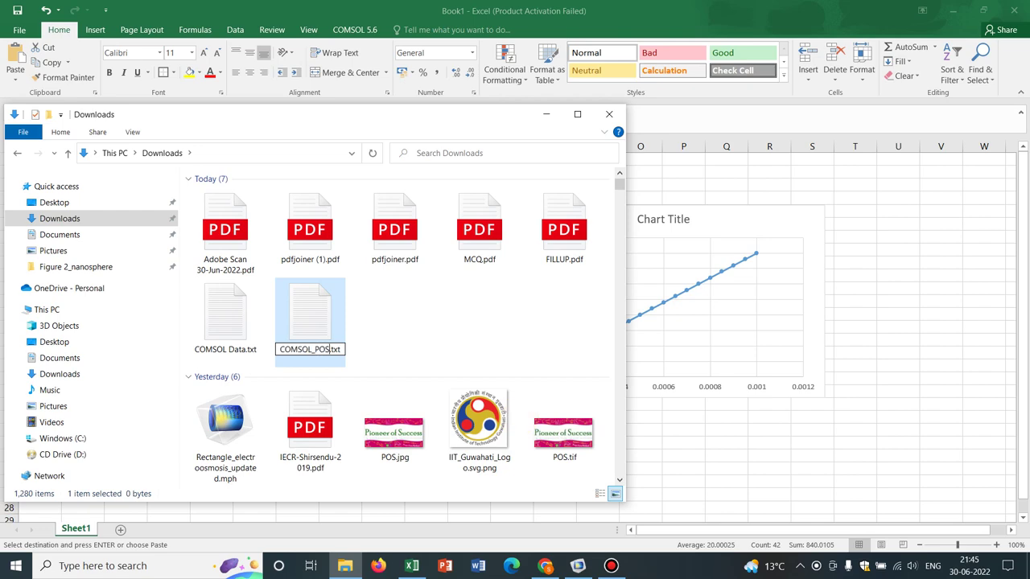
- Open COMSOL_POS.txt, paste the 21 x–T rows (0 0 to 0.001 80), and save it on closing
key(Return)
key(Return)
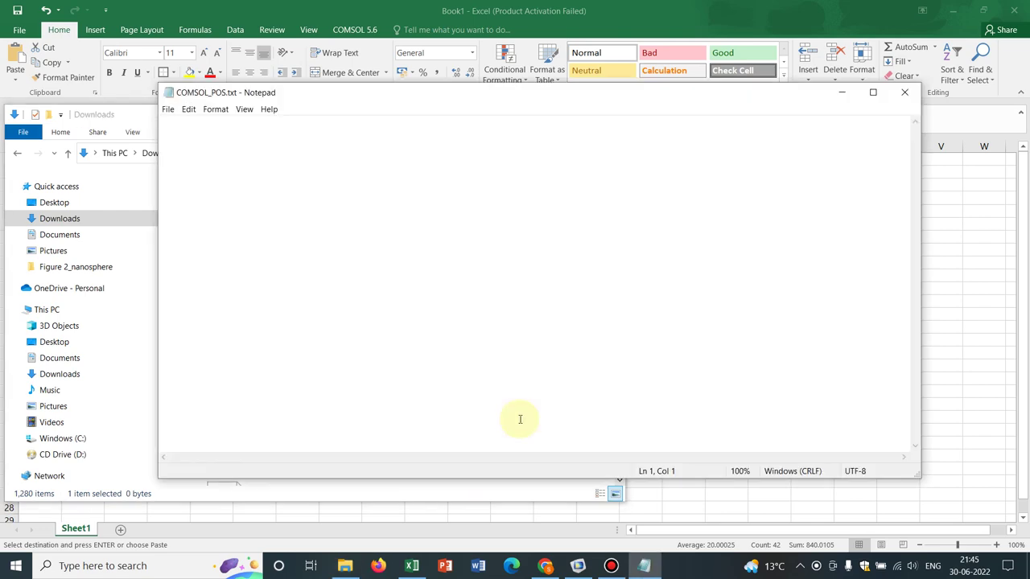
key(ctrl+v)
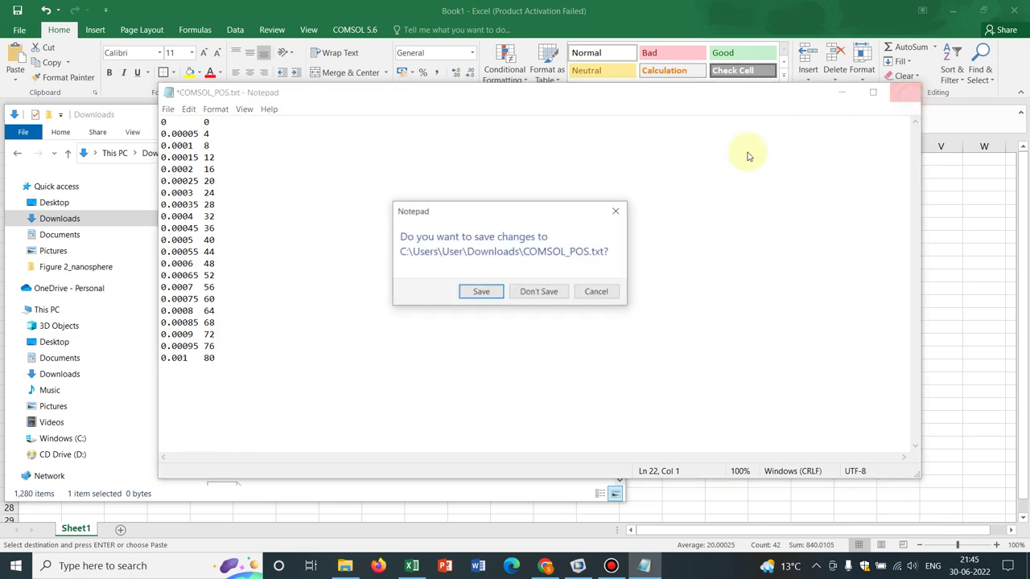
click(480, 291)
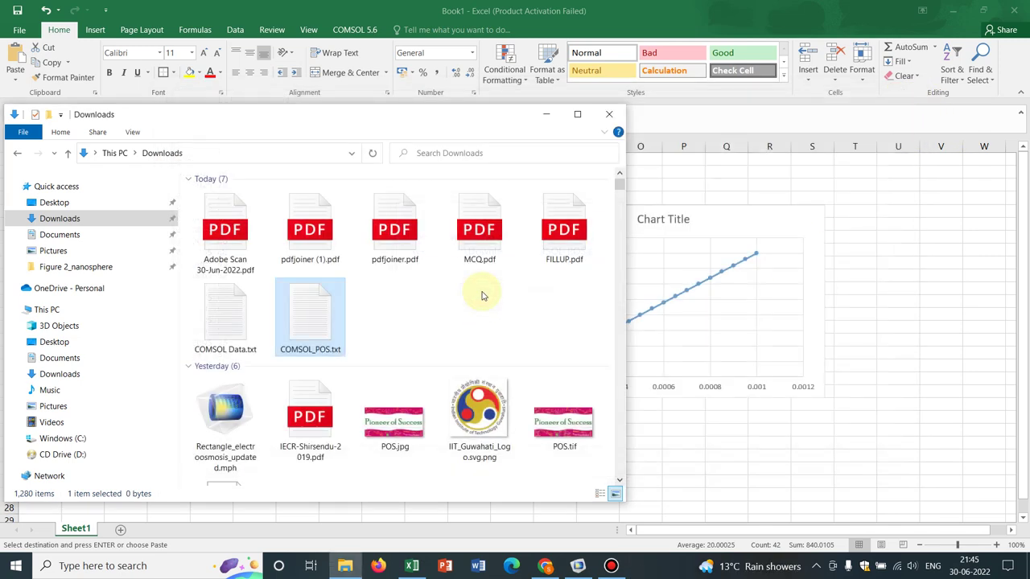
- Load C:\Users\User\Downloads\COMSOL_POS.txt as the Interpolation 1 data file
click(545, 115)
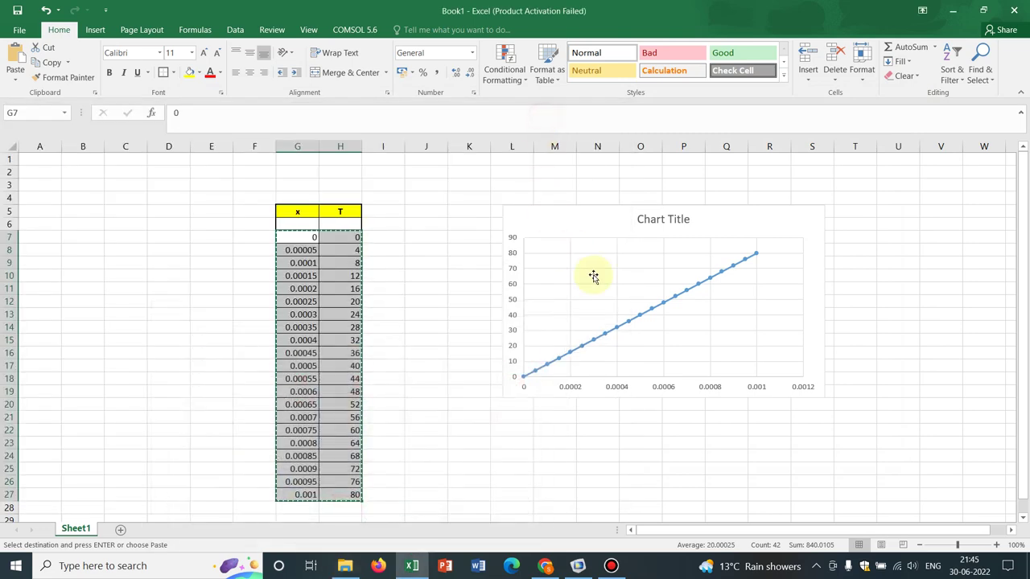
mouse_move(576, 563)
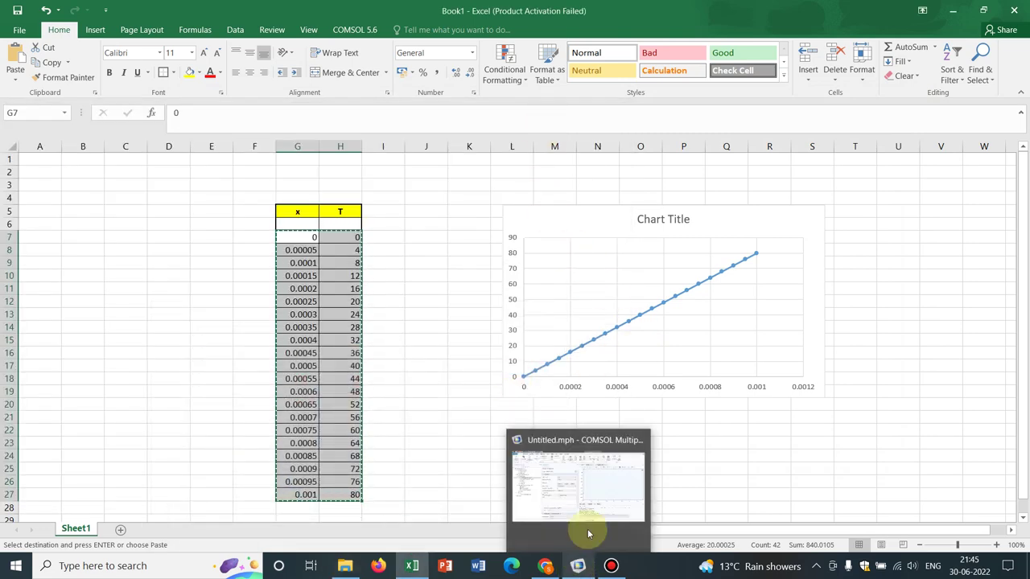
click(587, 532)
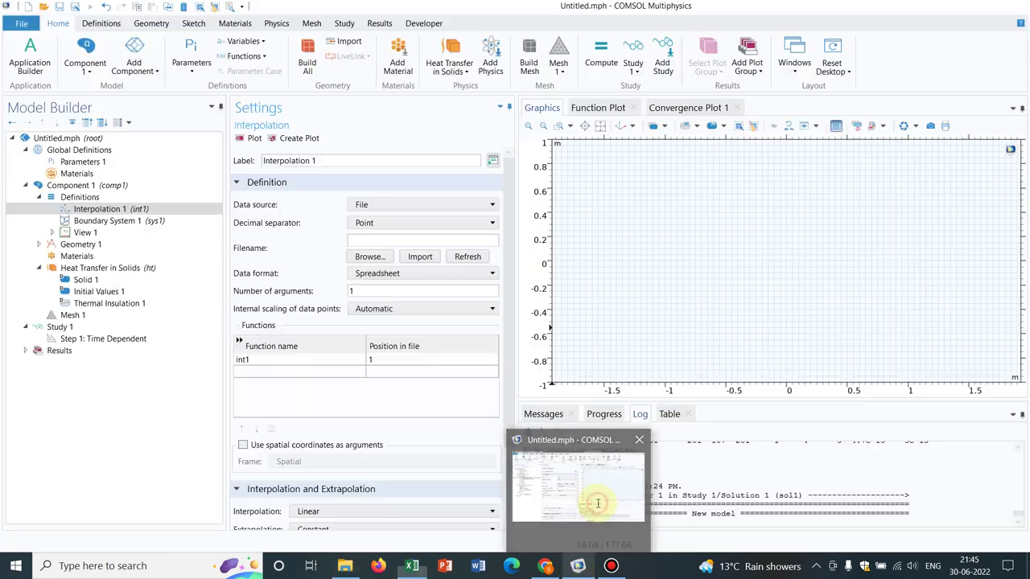
click(370, 256)
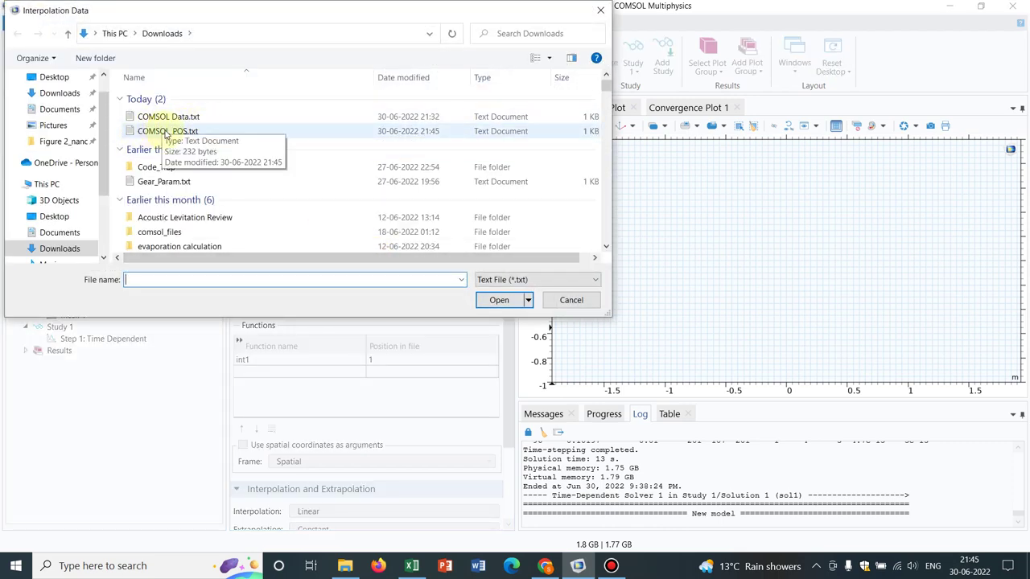
click(166, 132)
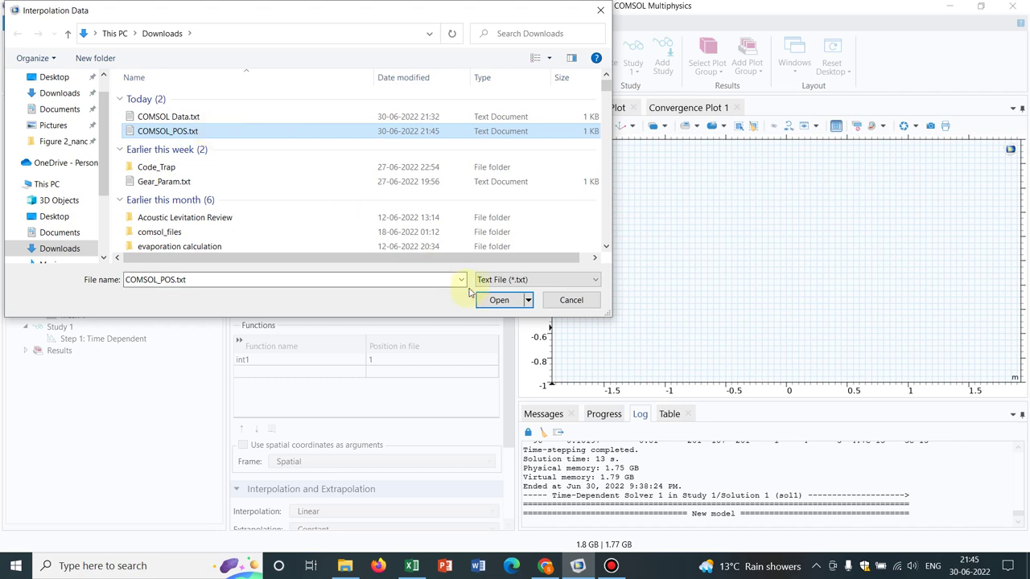
click(498, 301)
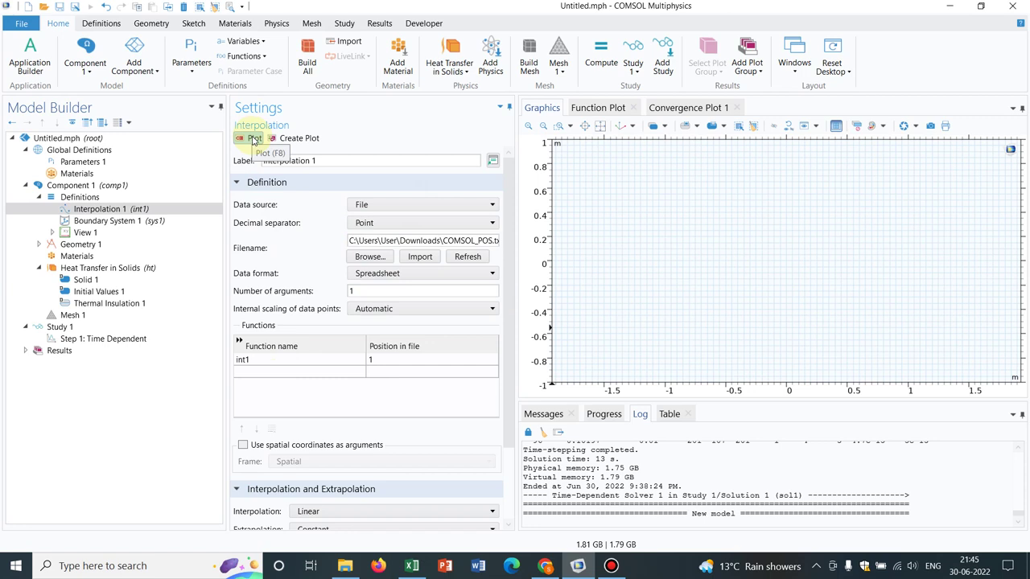
- Plot int1 to confirm it rises linearly from 0 to 80 over x = 0 to 0.001
click(254, 140)
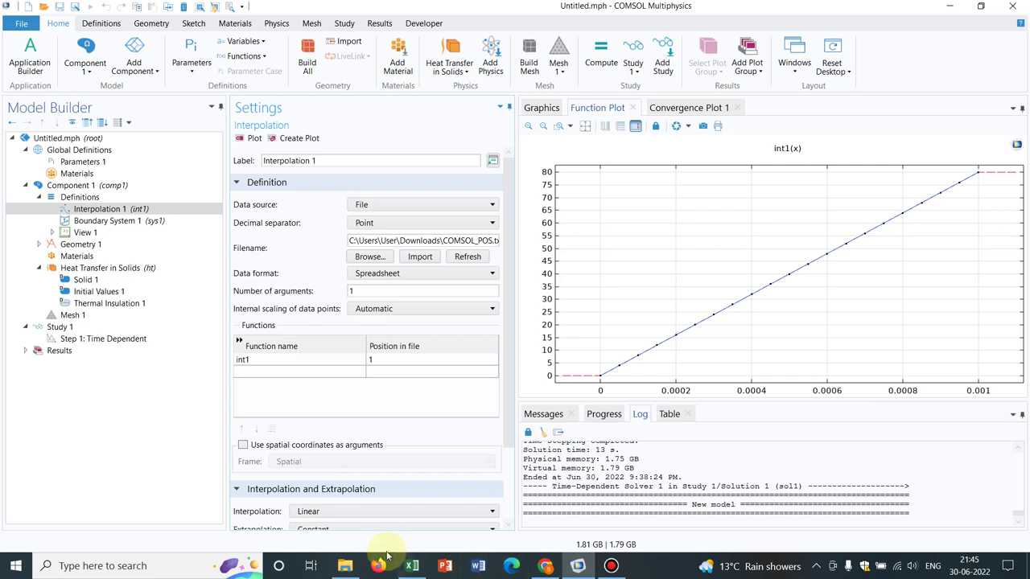
mouse_move(408, 568)
mouse_move(405, 516)
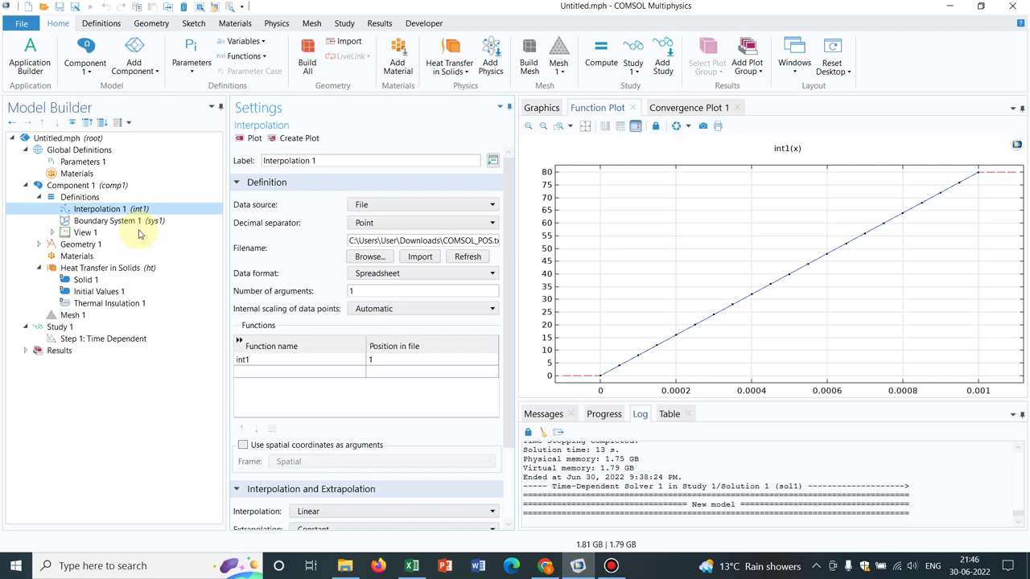
click(40, 245)
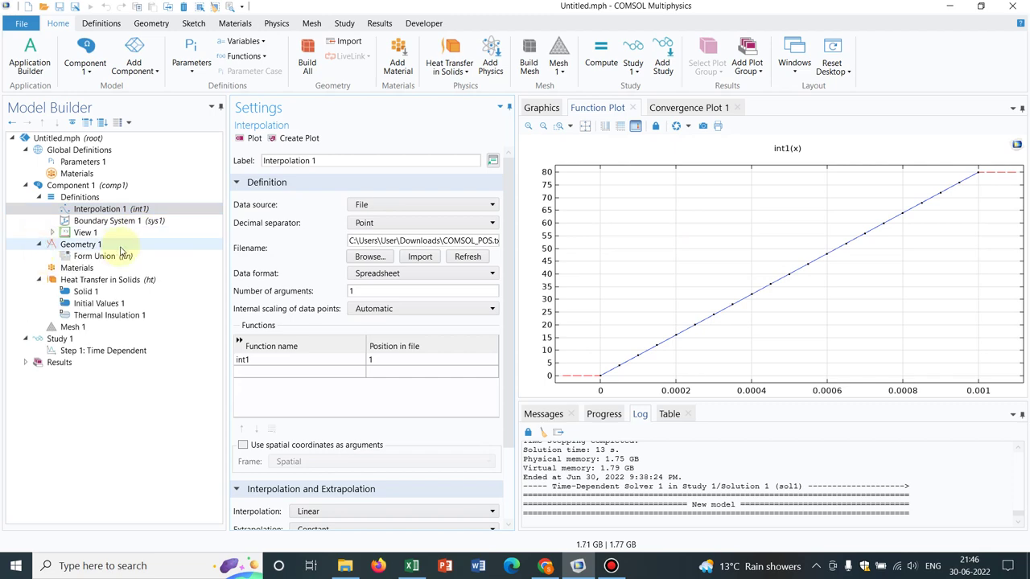
- Add a square with 0.001 m side length to Geometry 1 and build it
click(119, 246)
right_click(119, 247)
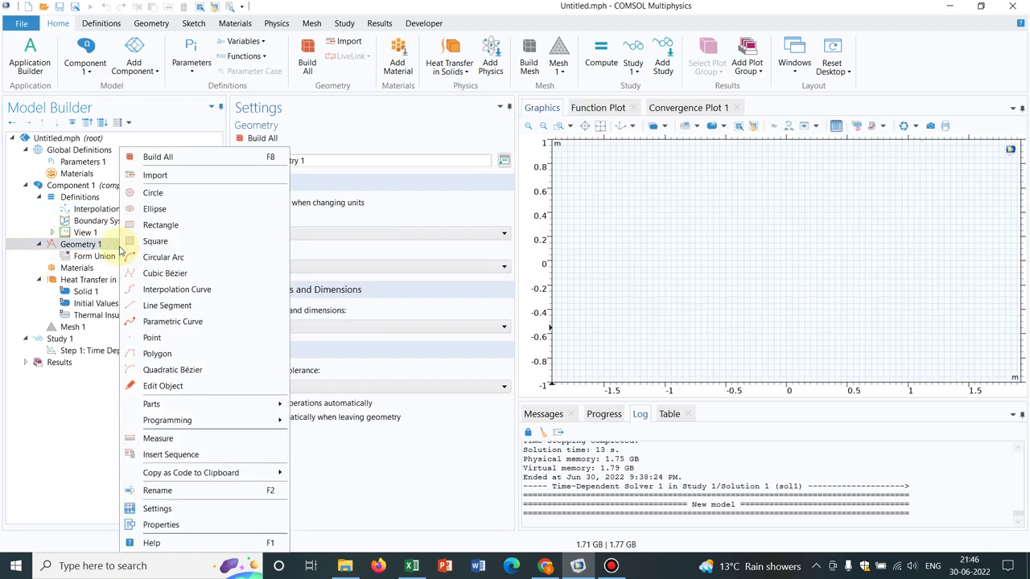
click(170, 244)
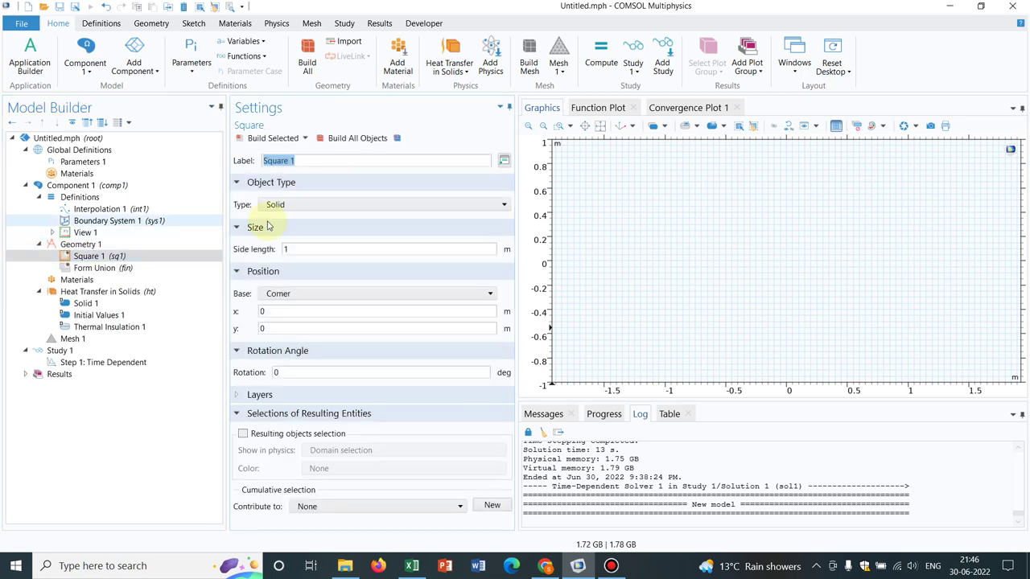
click(300, 249)
key(BackSpace)
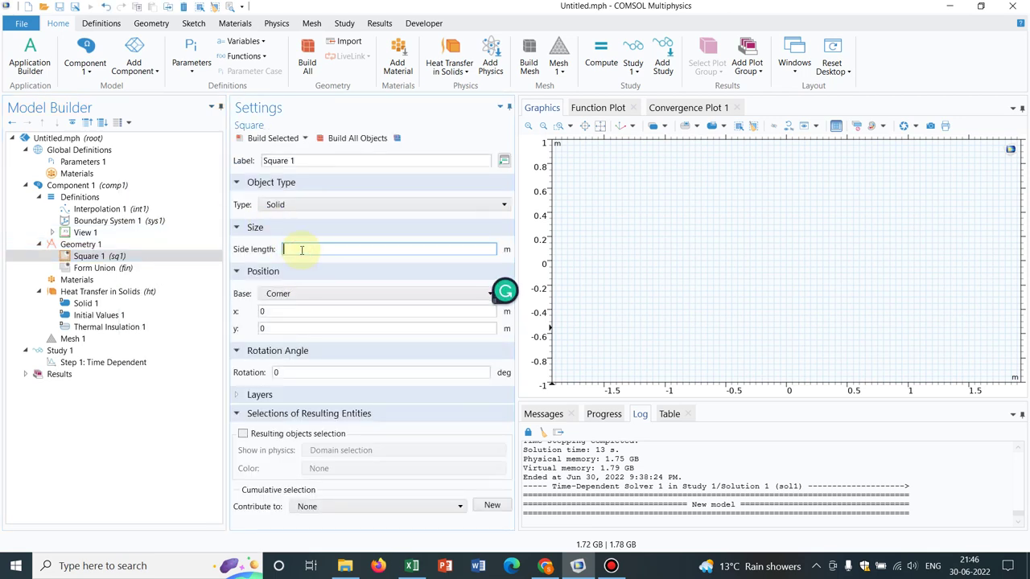
text(0.001)
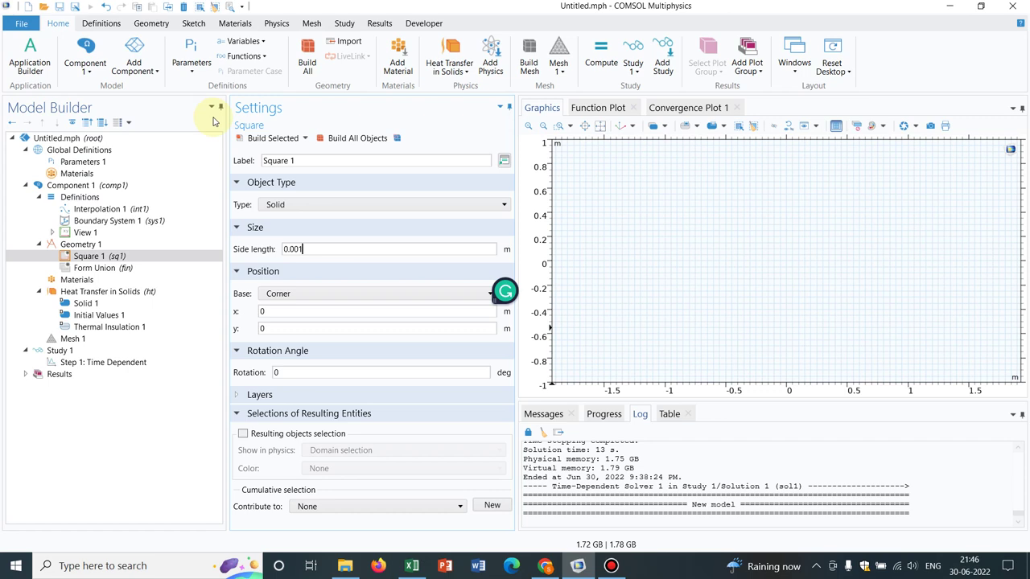
click(270, 139)
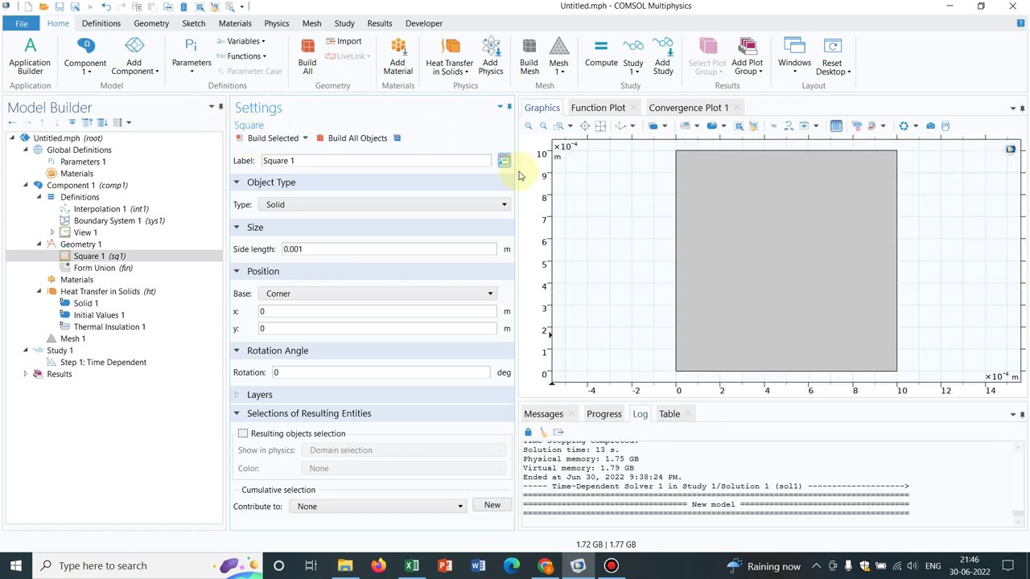
- Assign Copper [solid, residual resistivity ratio of 30] from Recent Materials to the square's domain
click(83, 281)
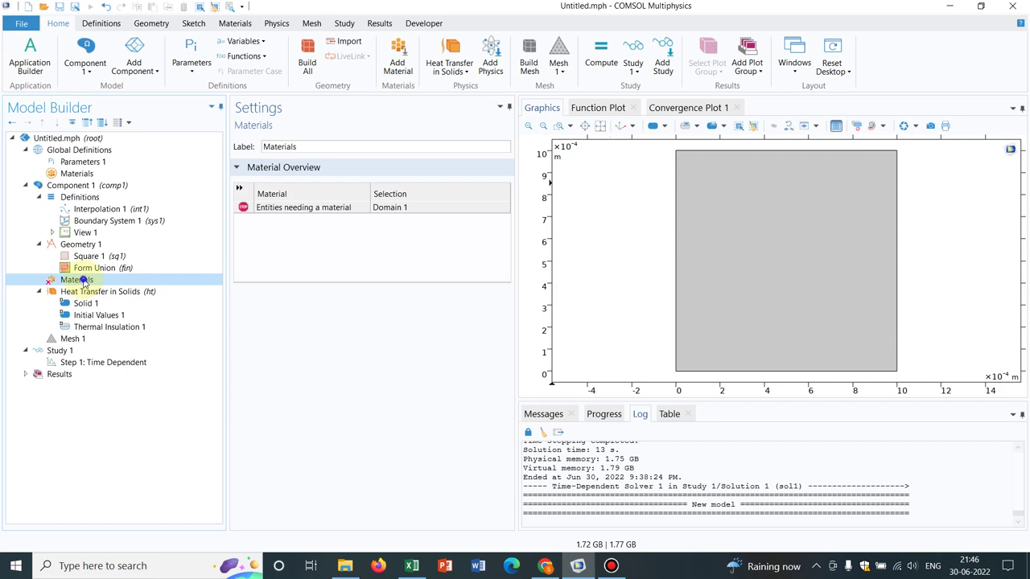
right_click(83, 280)
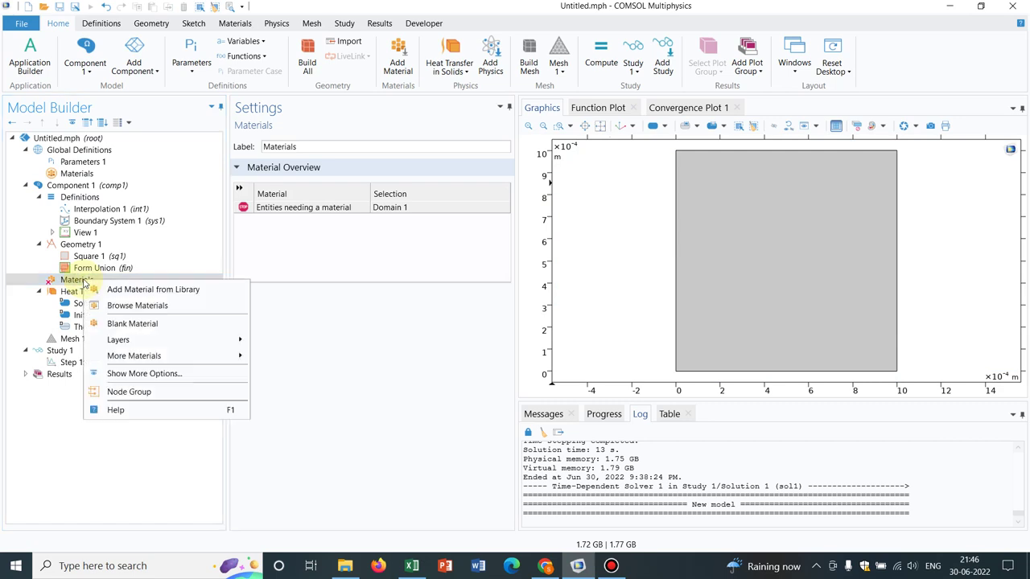
click(186, 290)
click(861, 168)
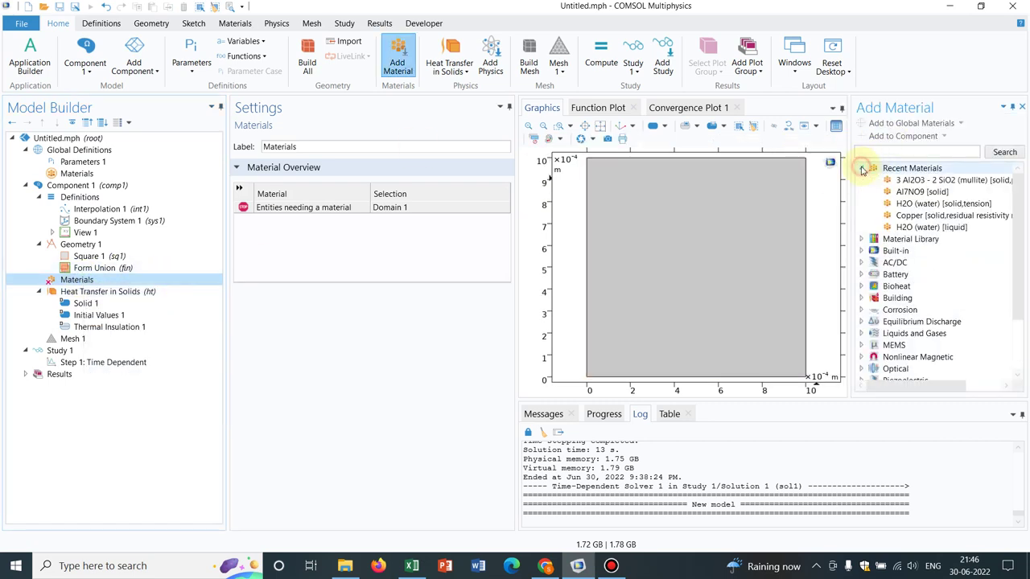
click(949, 215)
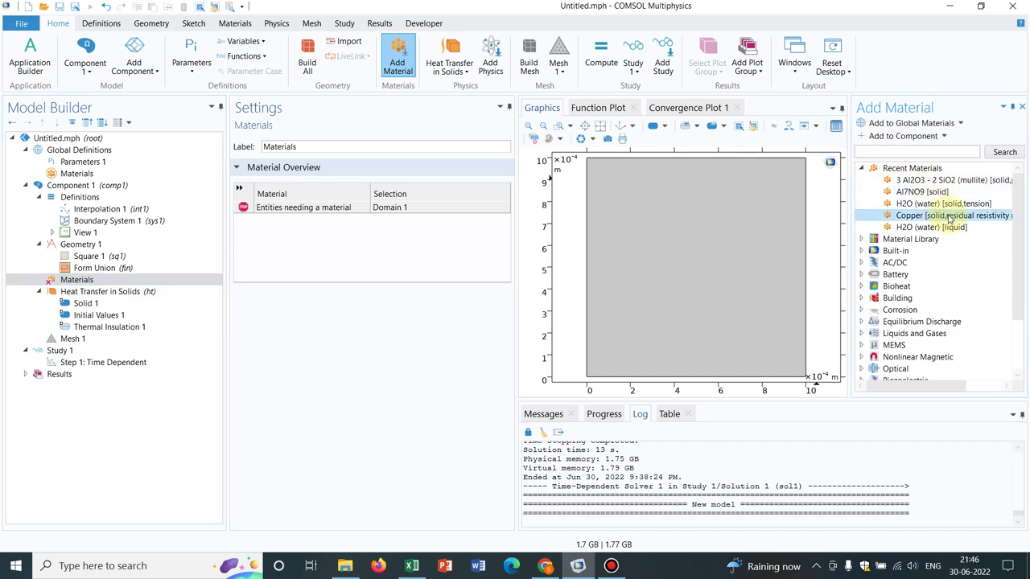
double_click(949, 215)
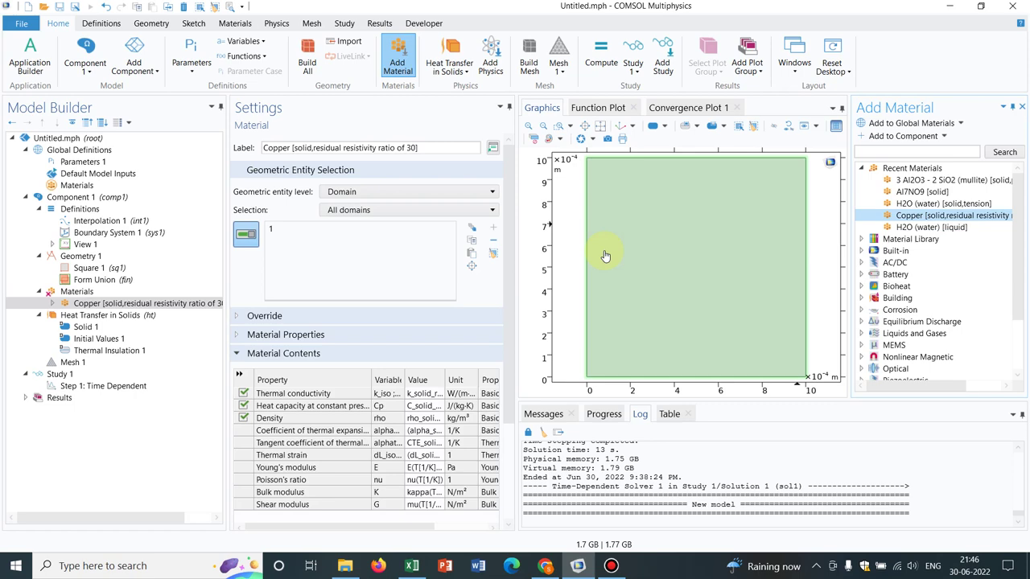
- Add a Temperature condition of 0 K on the left, top and right edges (boundaries 1, 3, 4)
click(98, 315)
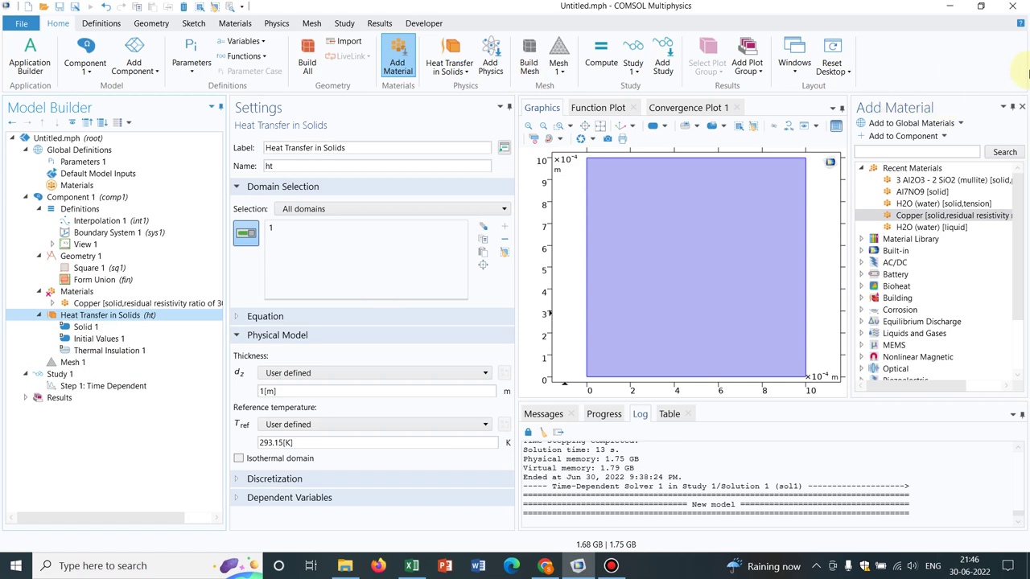
click(1021, 107)
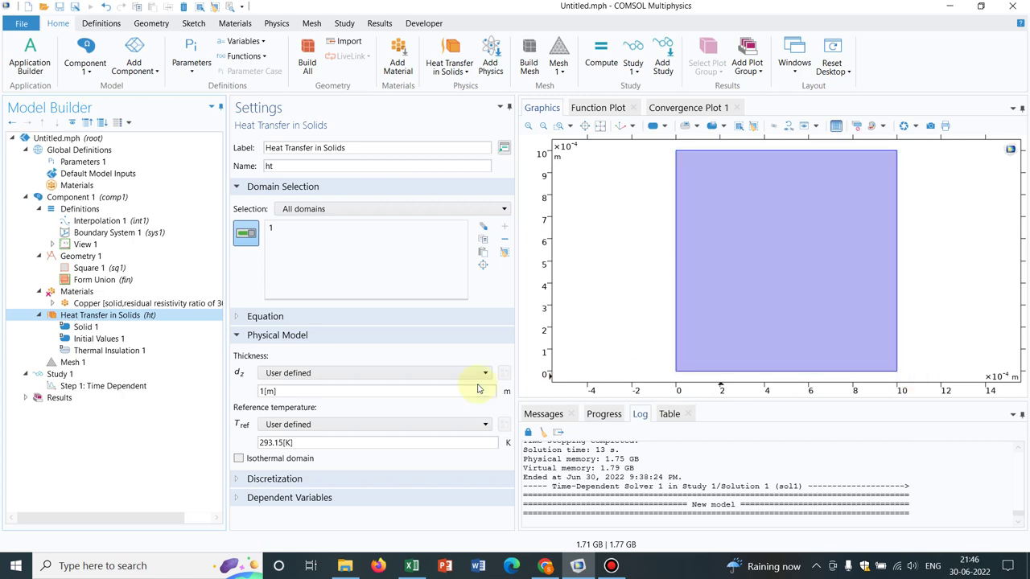
right_click(171, 318)
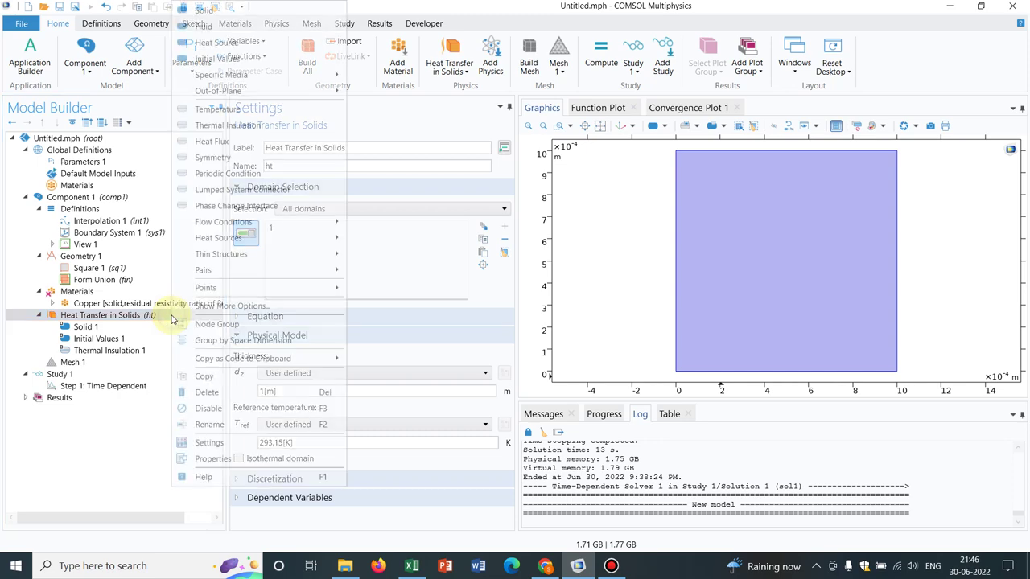
click(251, 108)
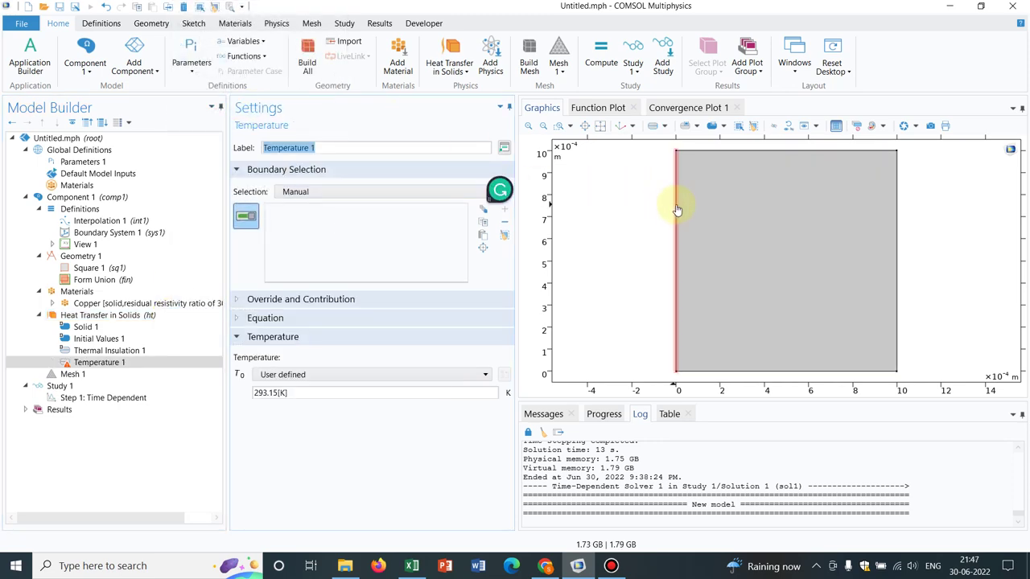
click(675, 208)
click(768, 151)
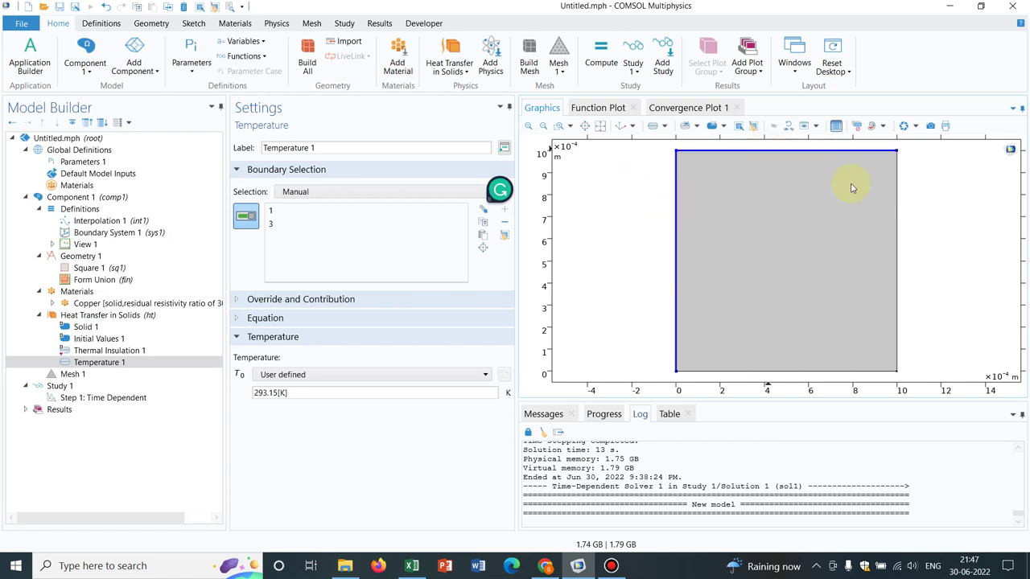
click(897, 223)
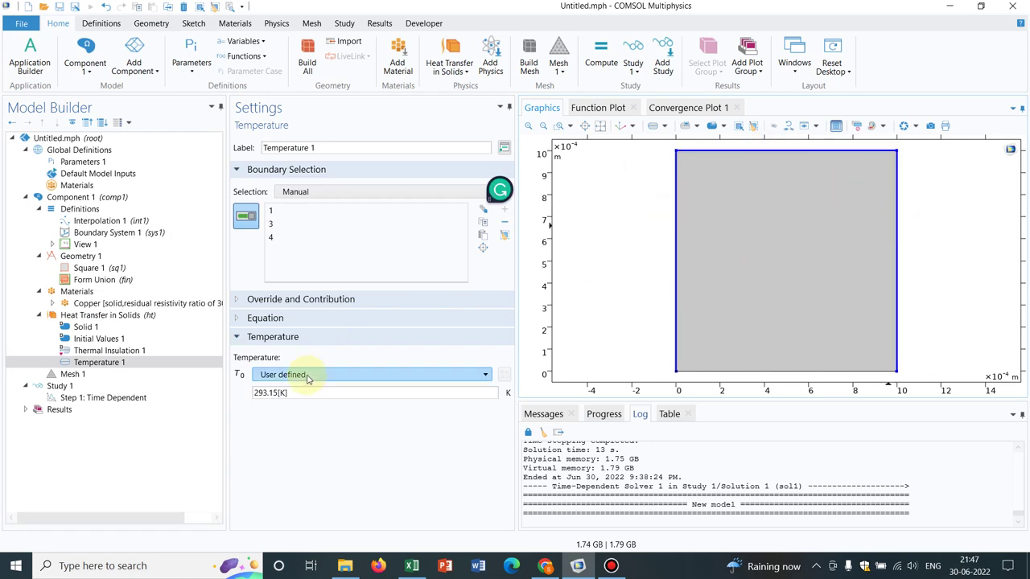
drag(304, 392, 188, 395)
text(0)
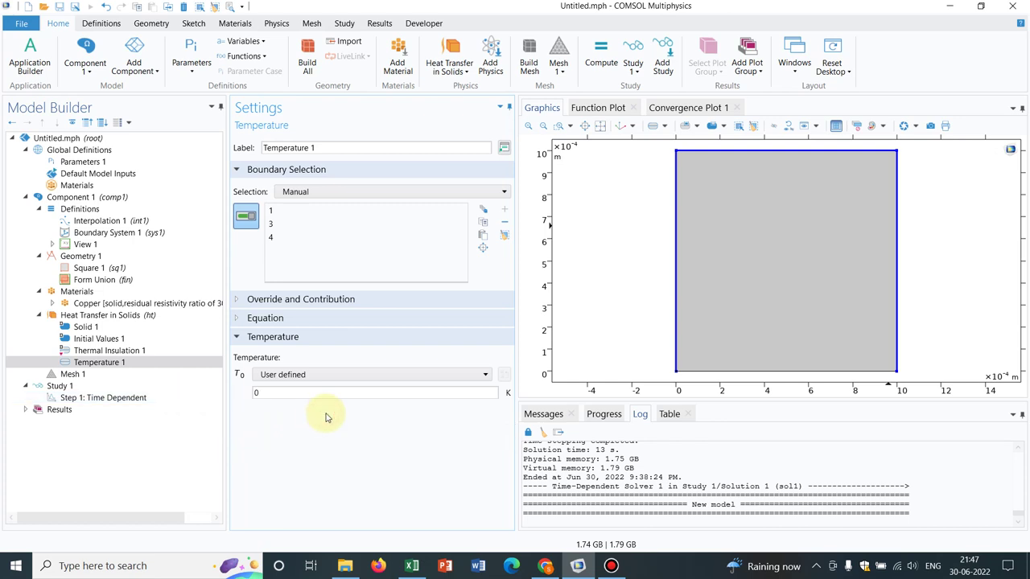
click(119, 317)
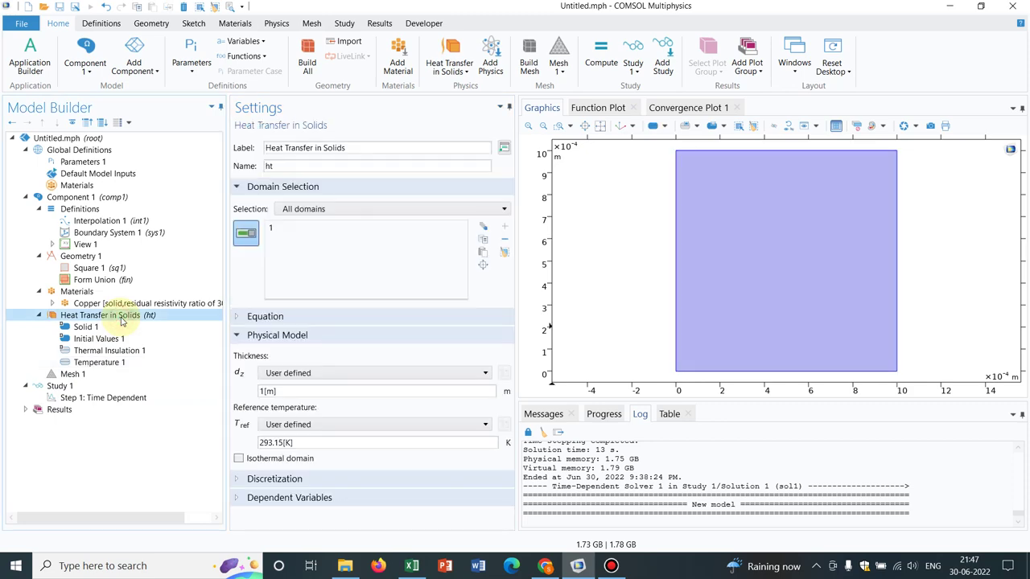
- Add a Temperature 2 condition on the bottom edge (boundary 2), after reviewing Interpolation 1's settings
right_click(121, 320)
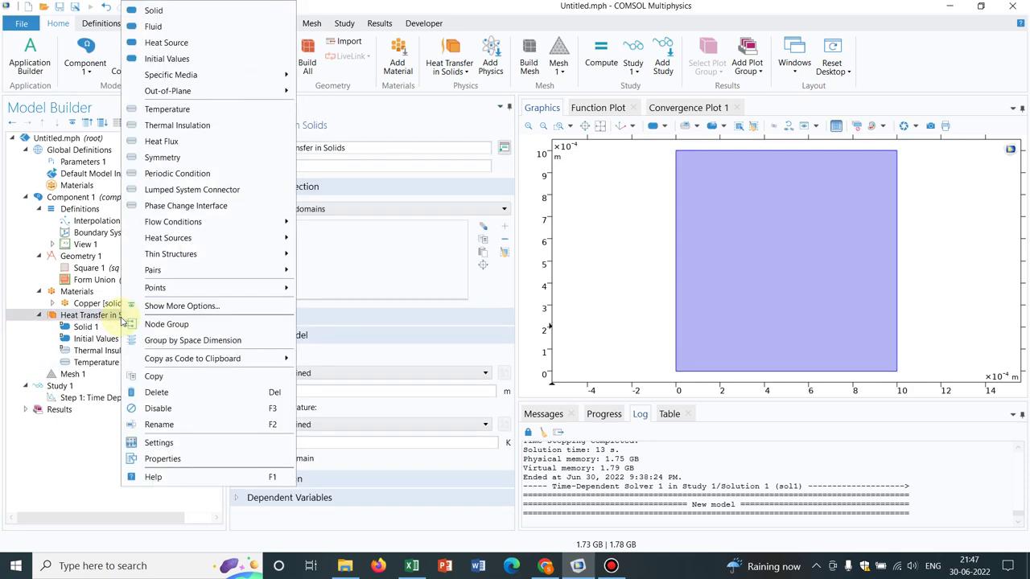
click(199, 110)
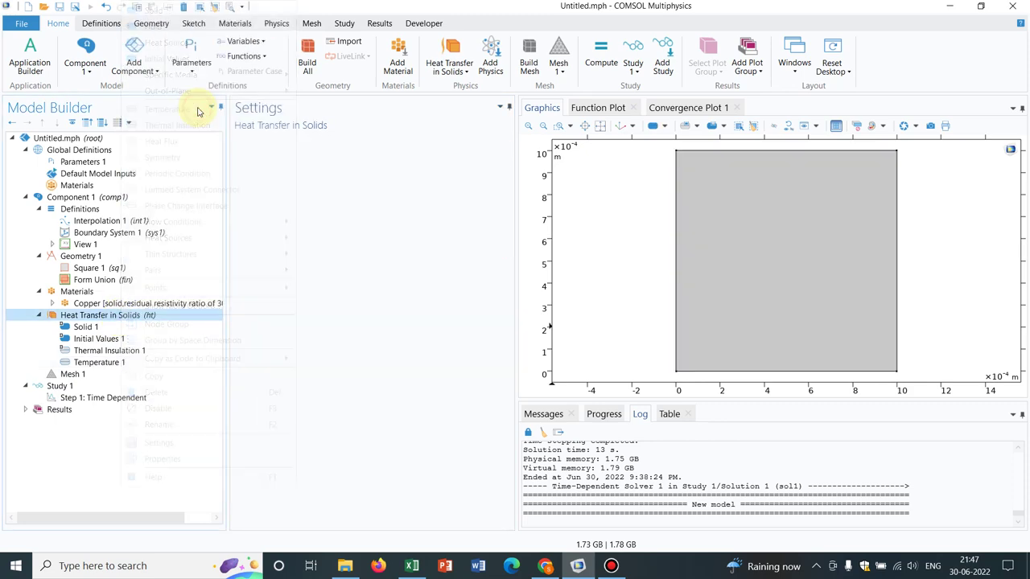
click(768, 372)
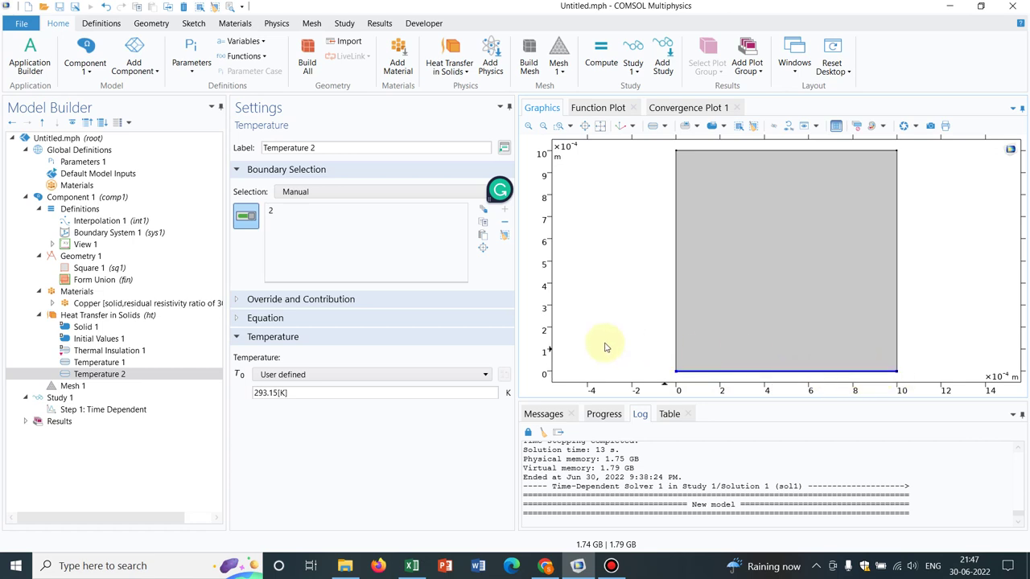
click(131, 223)
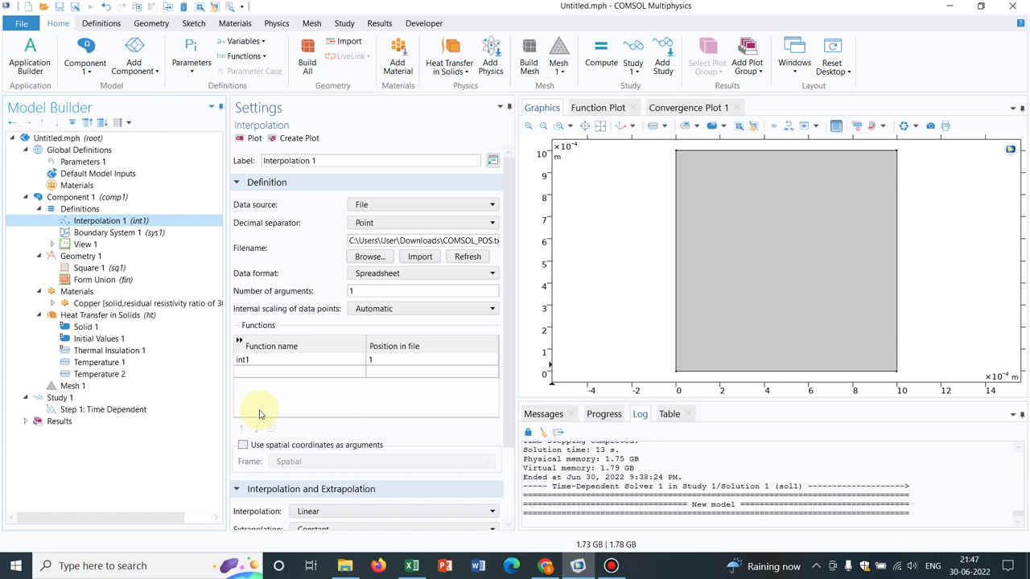
click(128, 376)
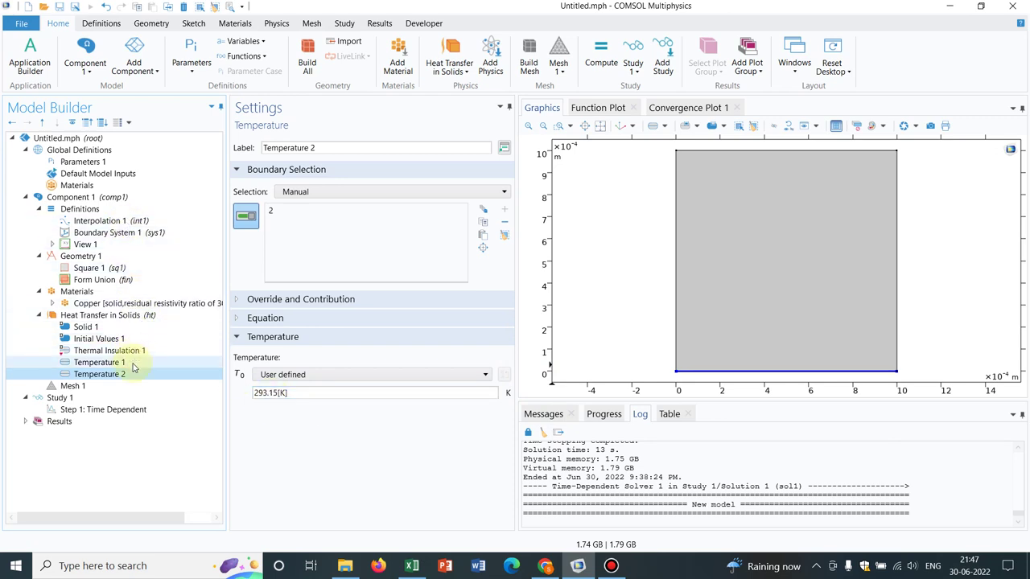
- Replace Temperature 2's 293.15[K] value with int1(x), then check Temperature 1's edges
click(314, 391)
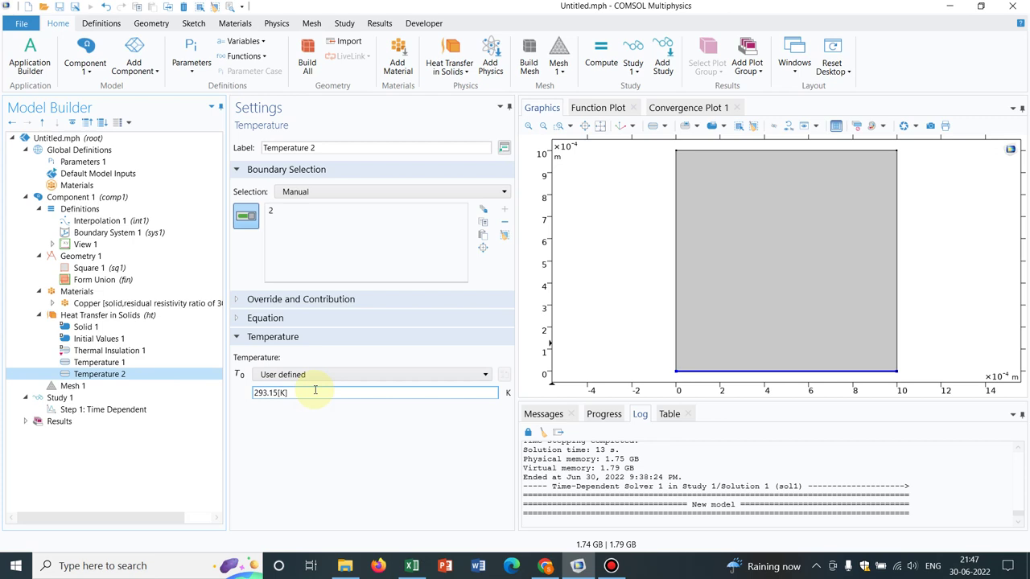
key(ctrl+a)
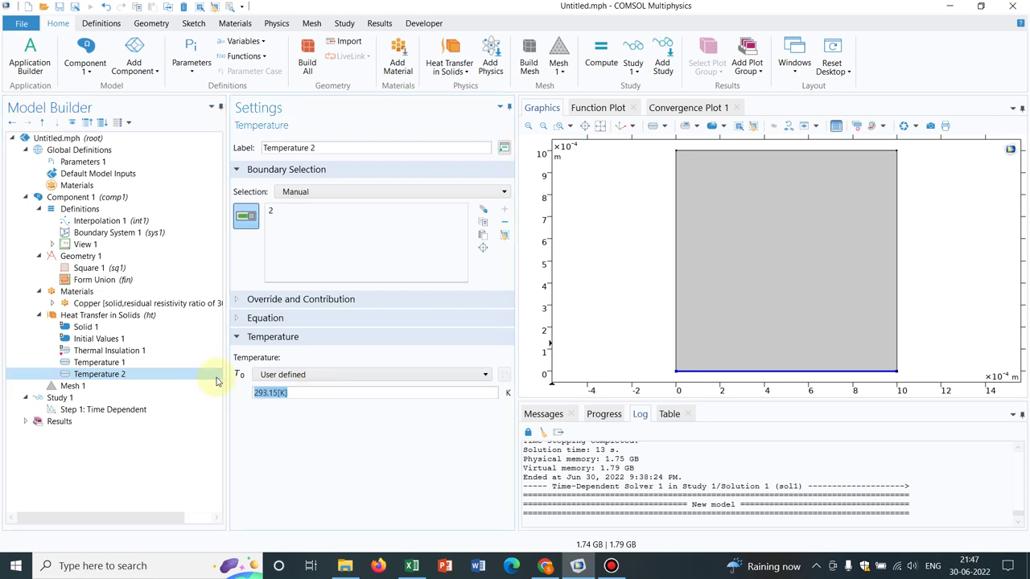
text(int1(x)
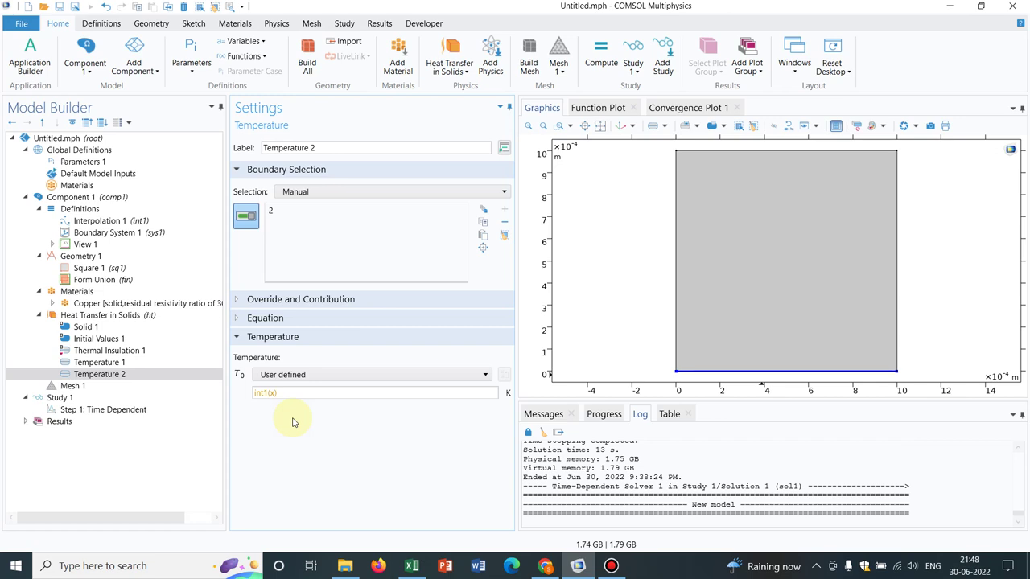
click(126, 363)
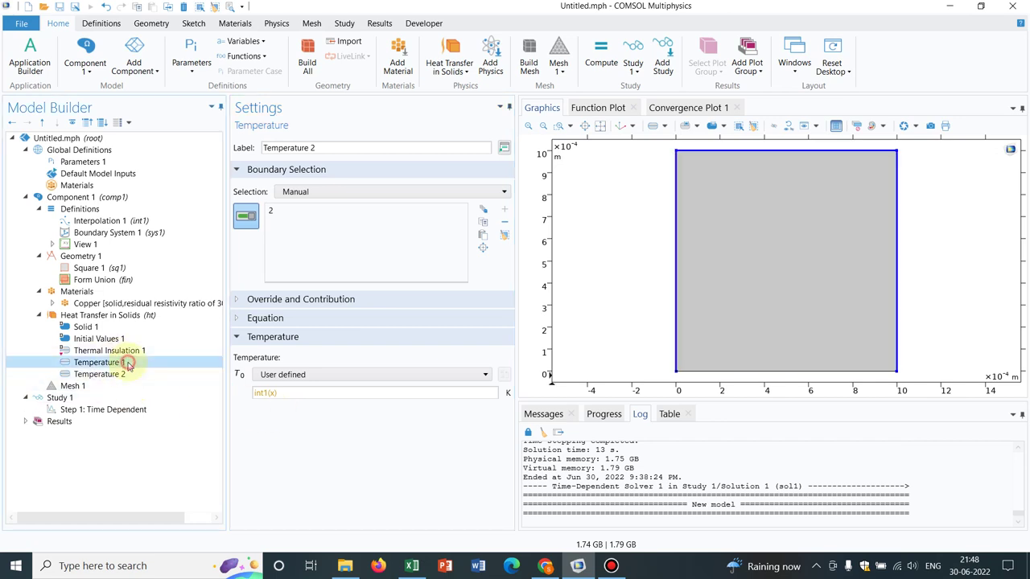
click(135, 376)
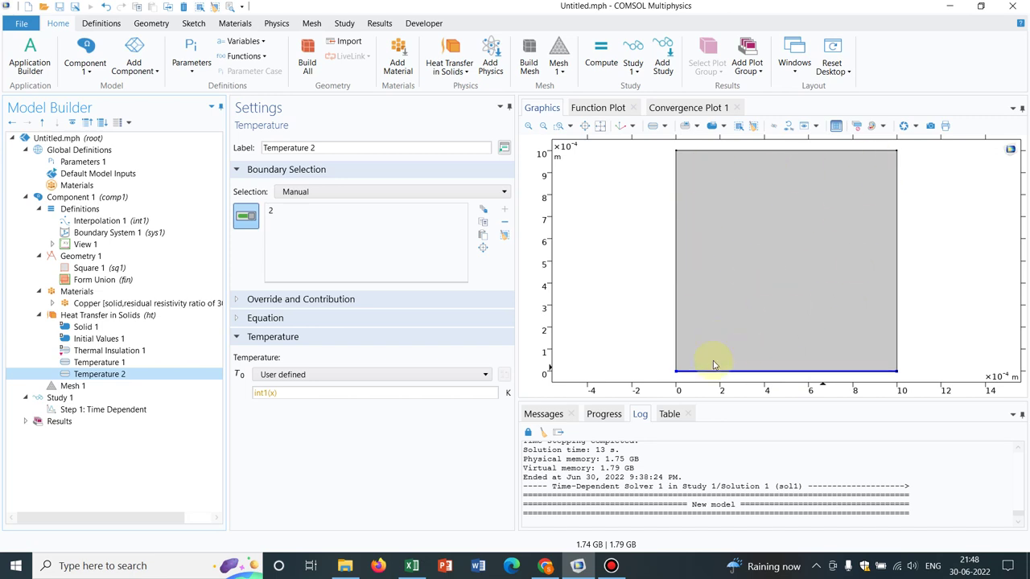
- Set Mesh 1 to Extra fine element size and build it, giving 6282 elements
click(72, 386)
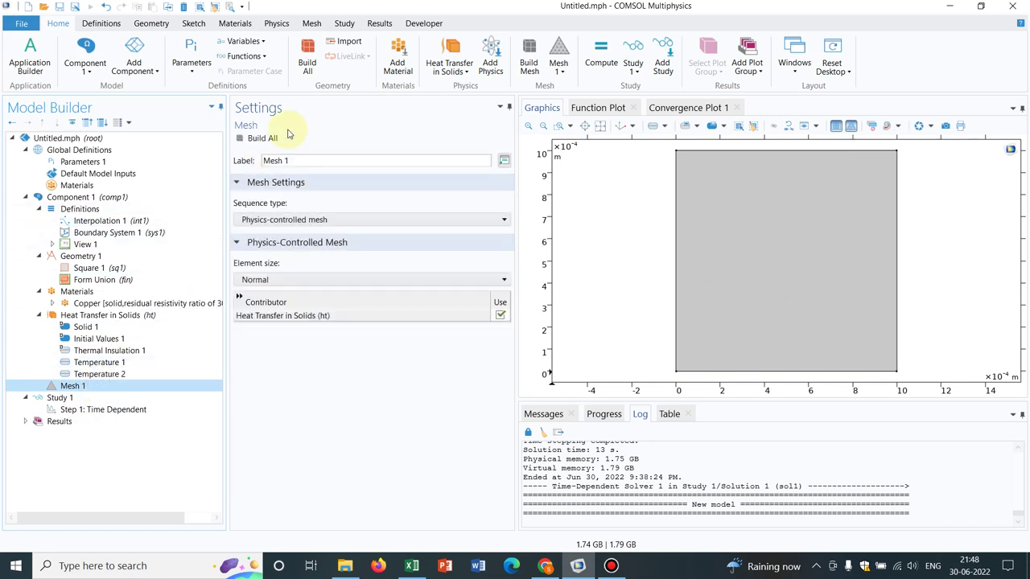
click(314, 285)
click(272, 303)
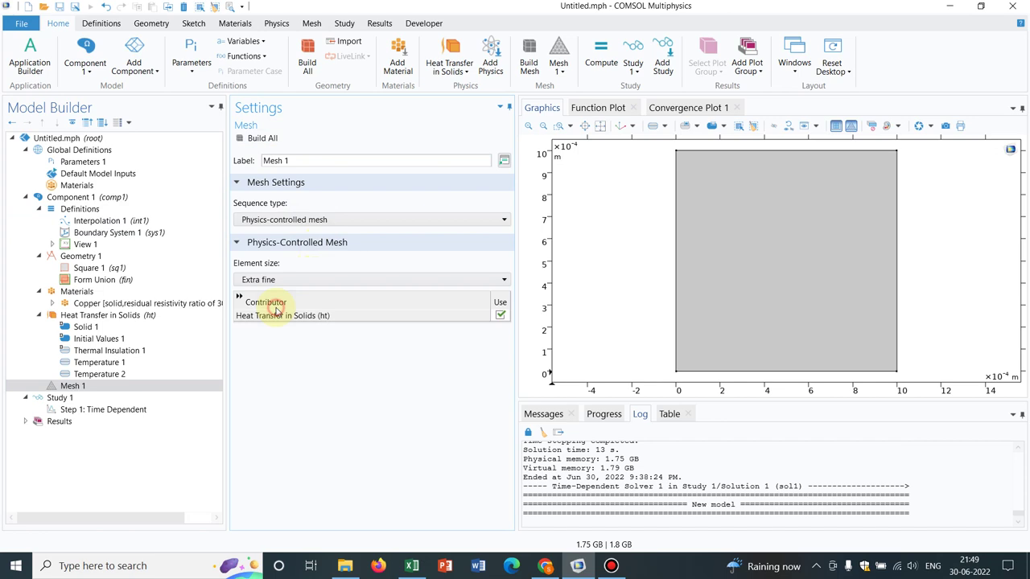
click(275, 140)
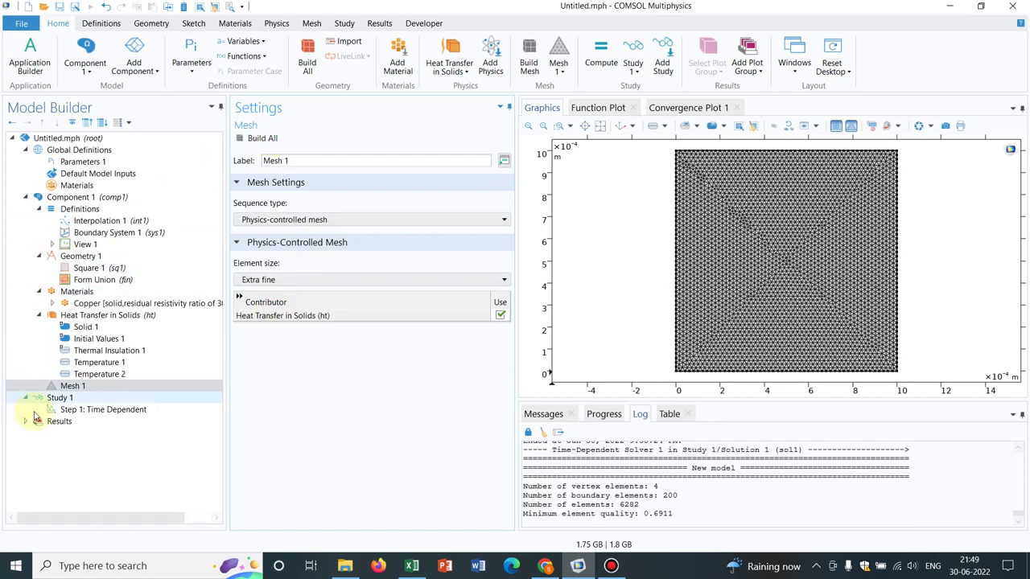
- Set the time-dependent output times to range(0,0.01,0.1) and compute the study
click(79, 410)
click(331, 224)
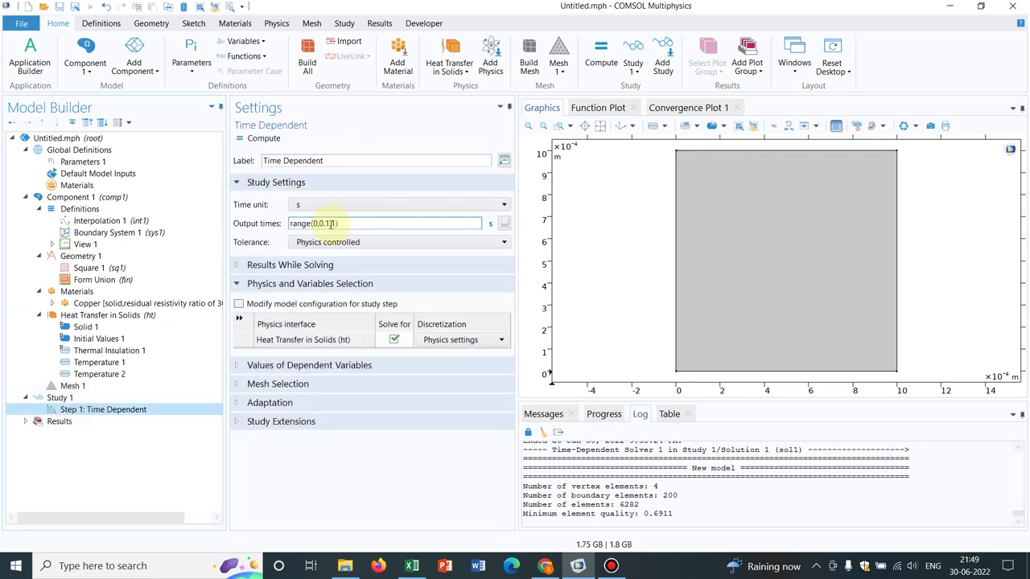
text(0,)
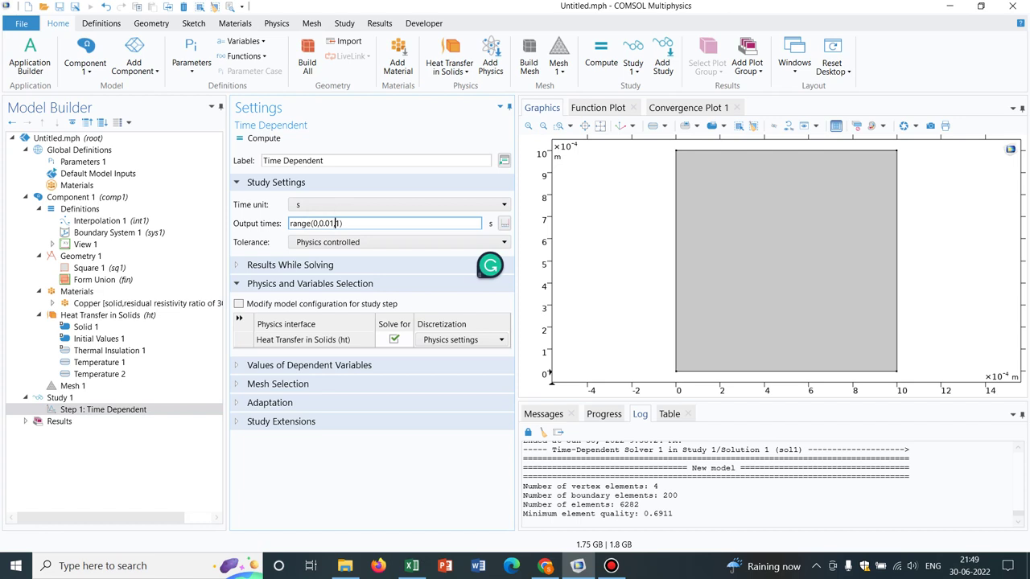
text(0.)
click(257, 142)
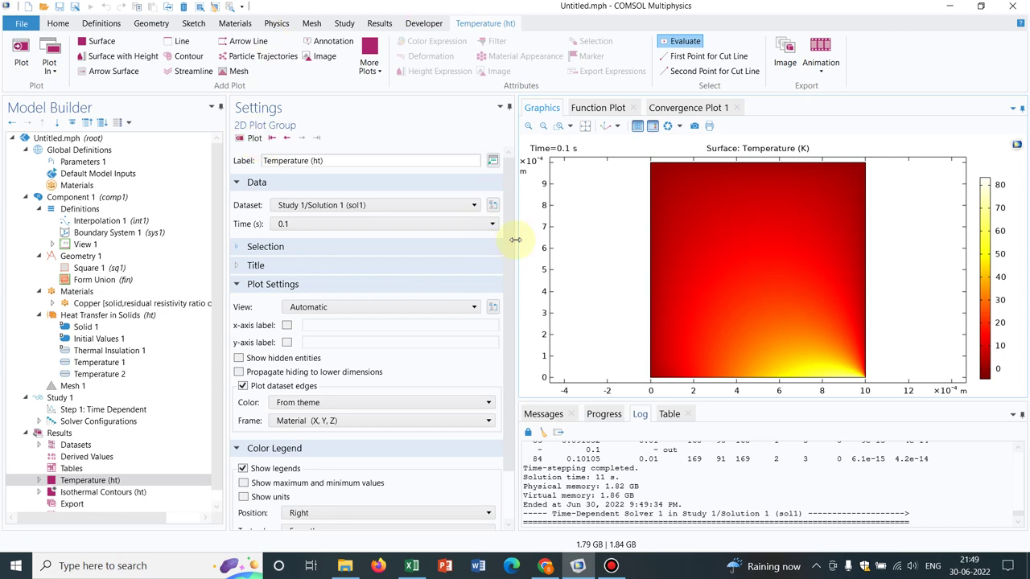
- Plot the temperature field at time 0, then replot it at 0.01 s
click(409, 223)
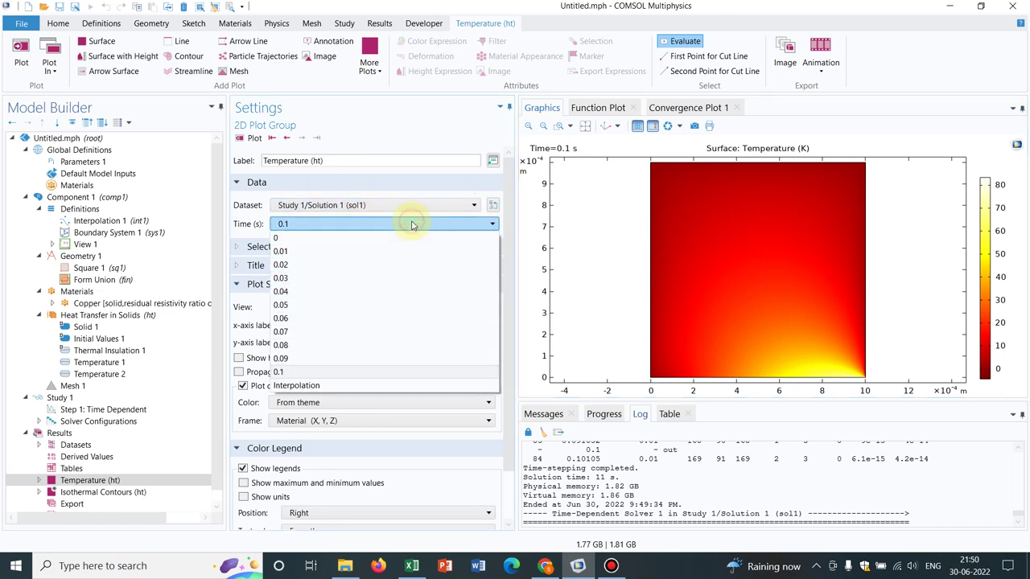
click(313, 239)
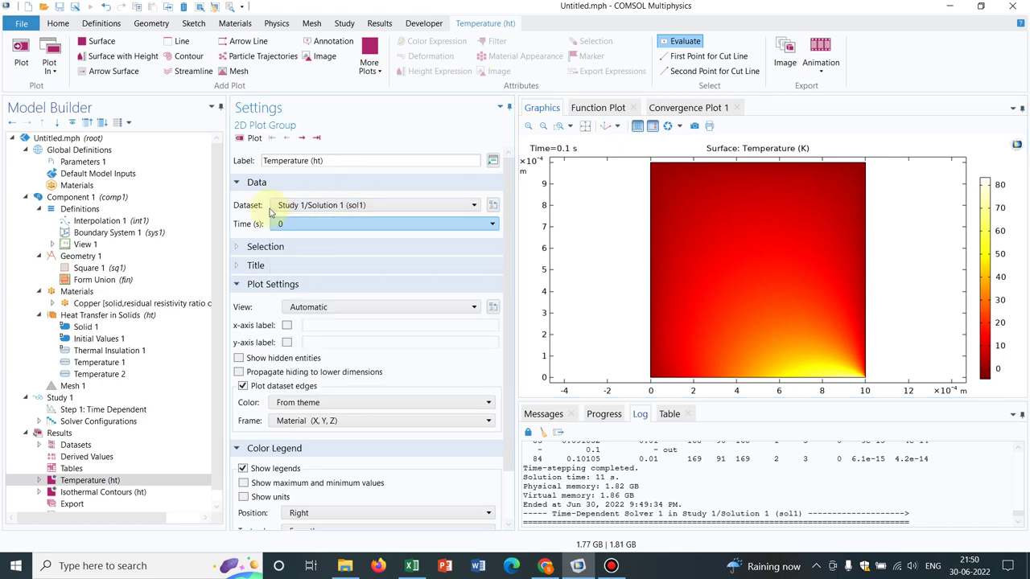
click(254, 137)
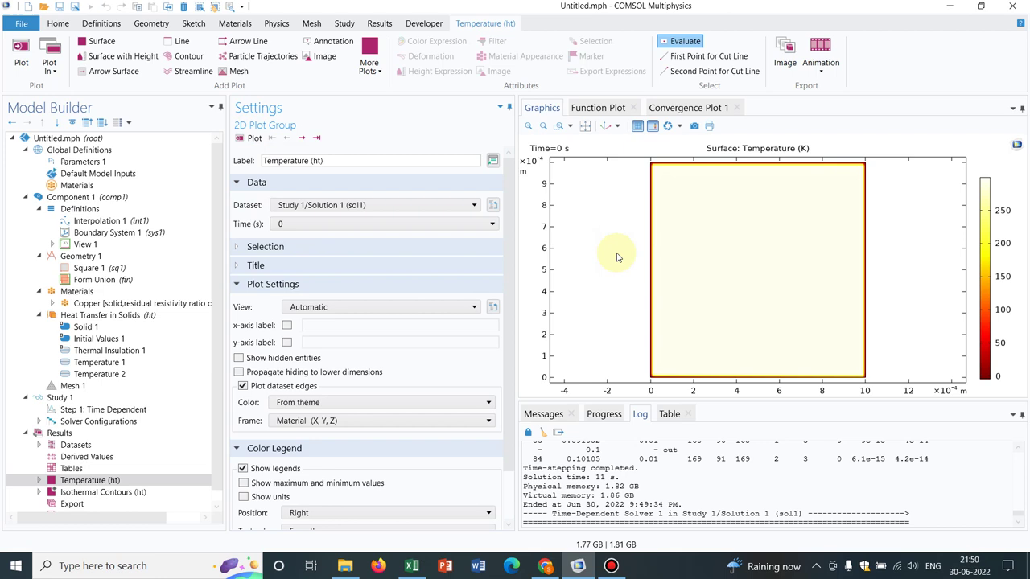
click(346, 227)
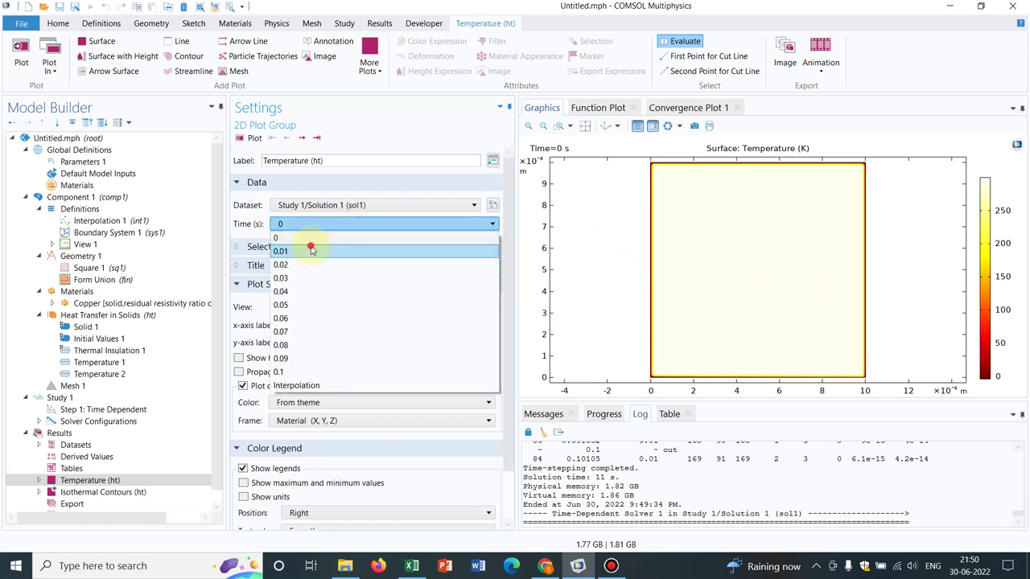
click(312, 242)
click(250, 137)
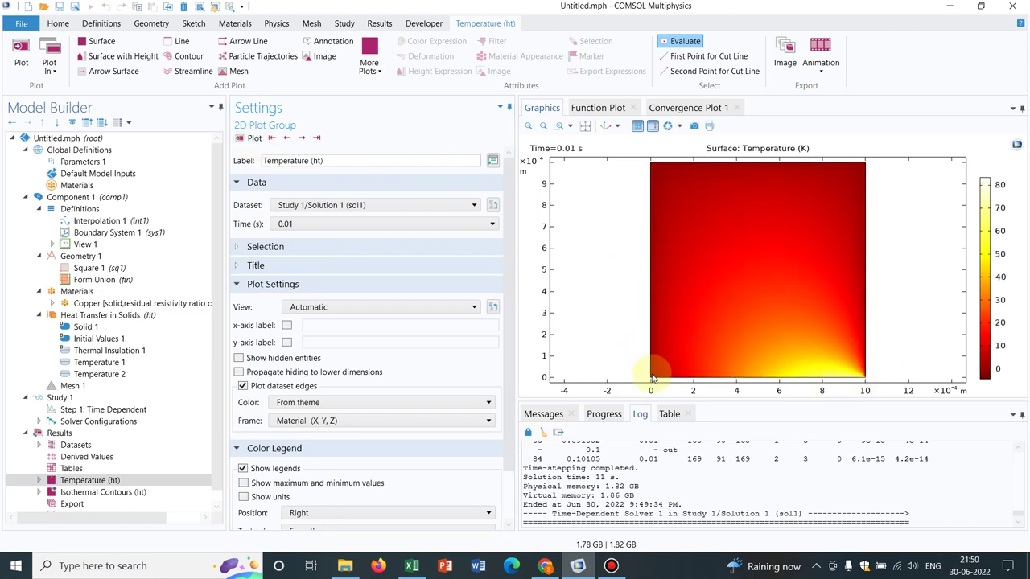
- Bring the Excel x–T workbook forward, shrink and move its window, then minimize it
mouse_move(412, 565)
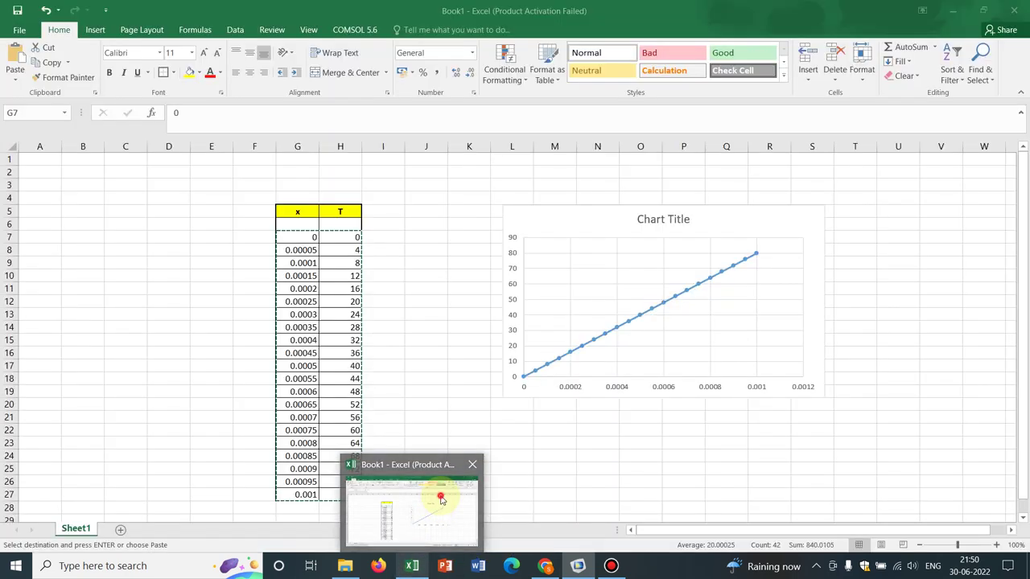
click(439, 497)
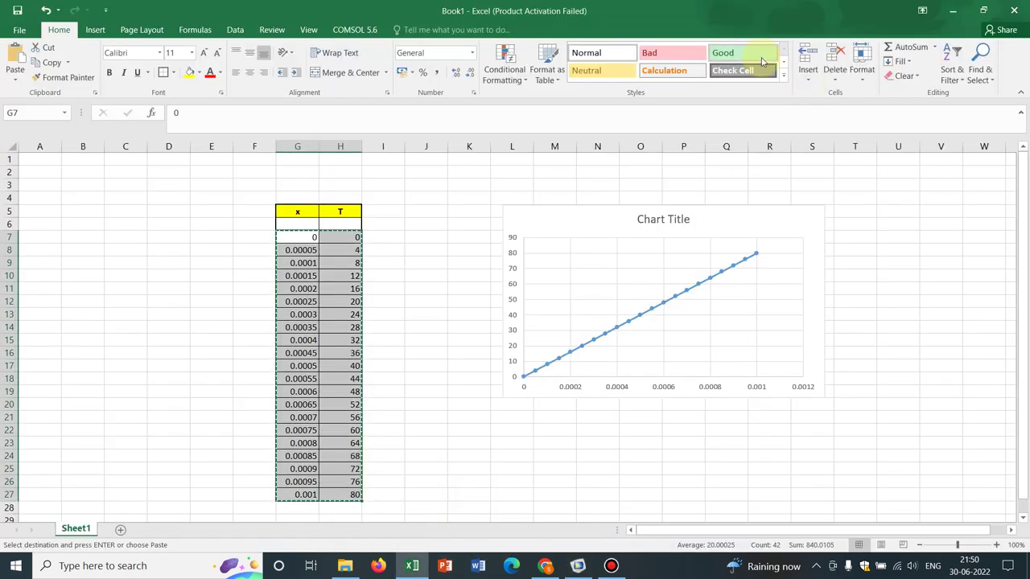
drag(833, 11, 558, 105)
drag(696, 261, 609, 407)
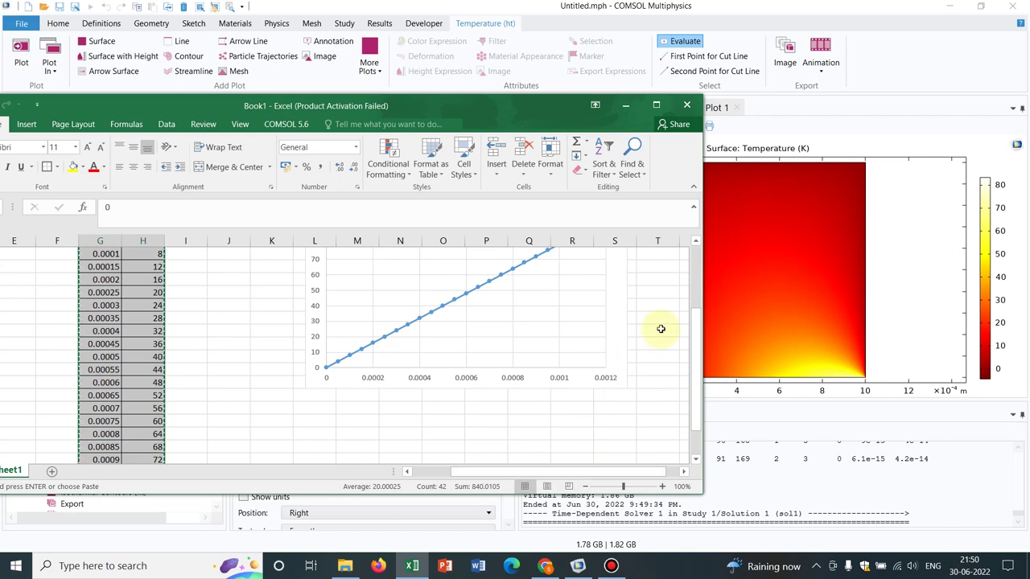
drag(694, 319, 333, 402)
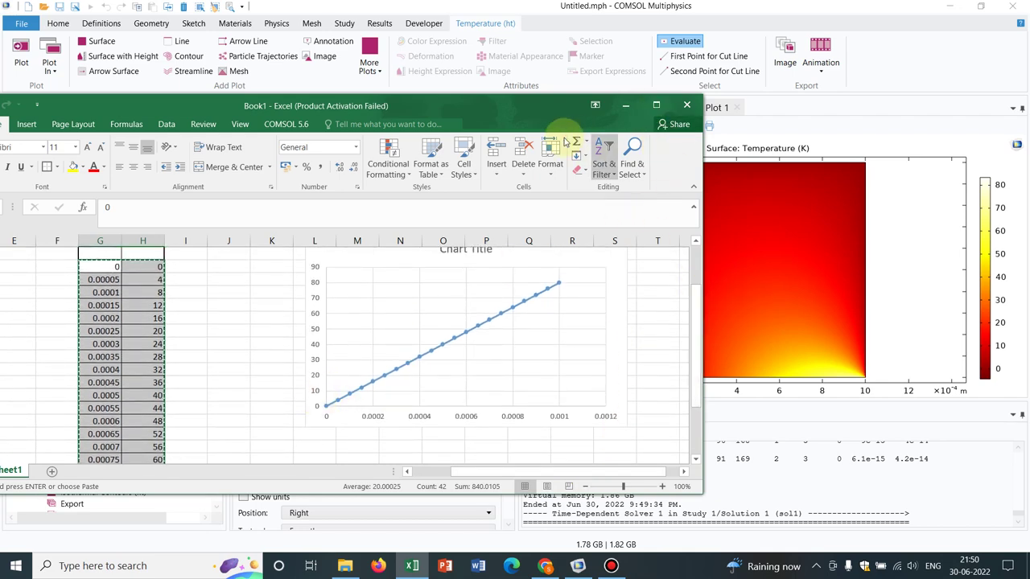
drag(520, 111, 392, 114)
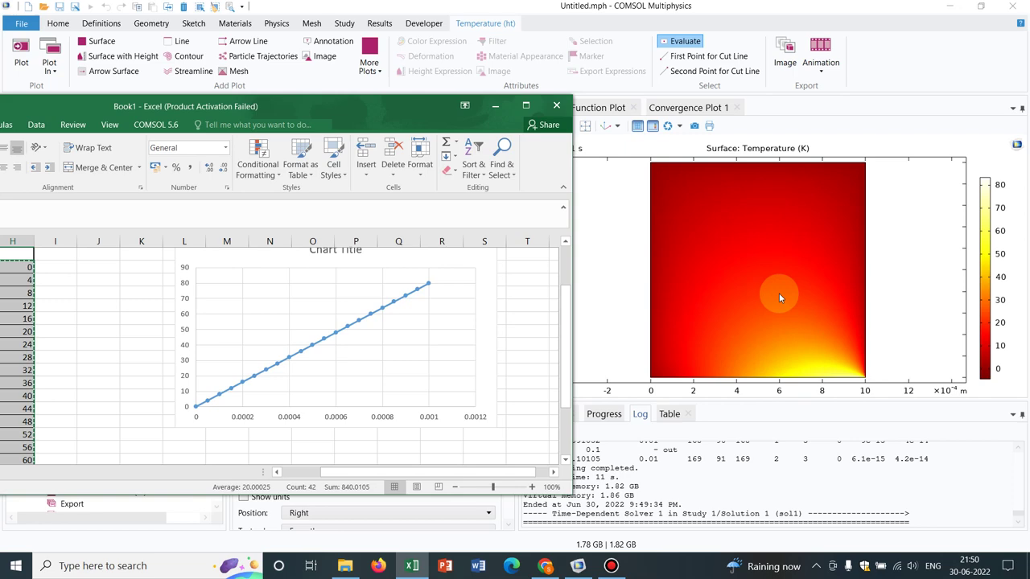
click(494, 106)
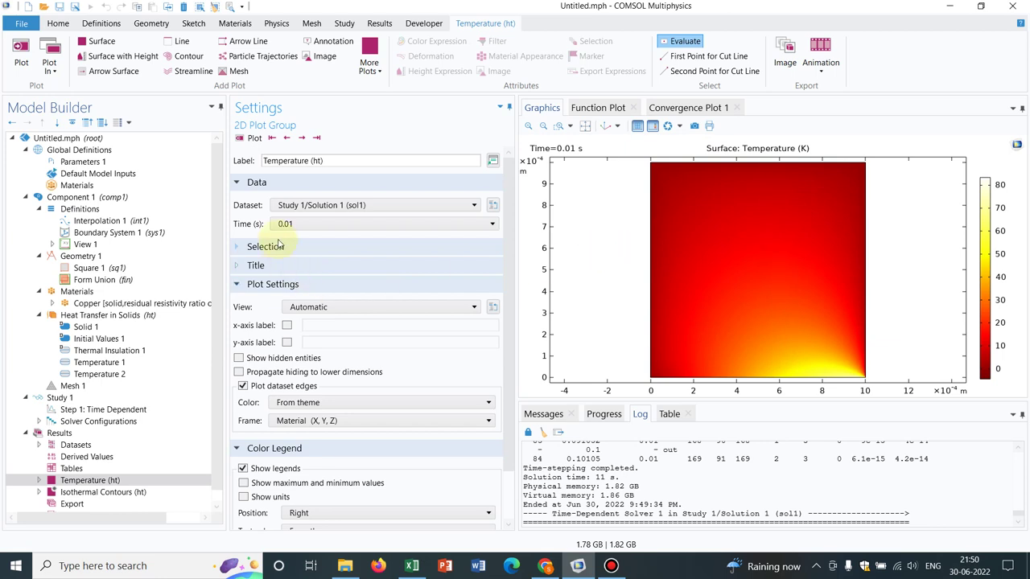
- Advance the temperature plot six time steps to the 0.07 s solution
click(303, 138)
click(303, 139)
click(302, 138)
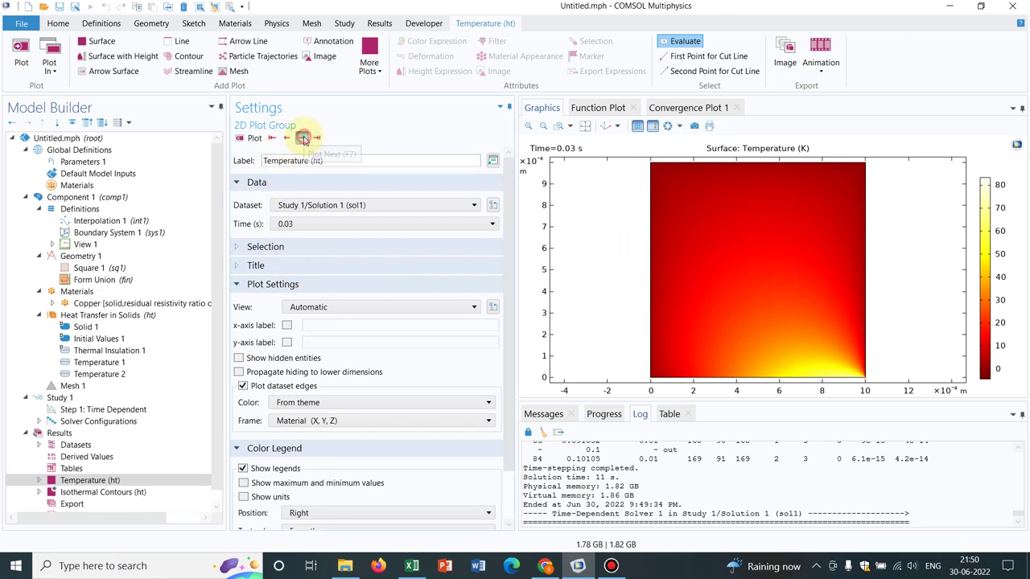
click(303, 139)
click(303, 139)
click(303, 139)
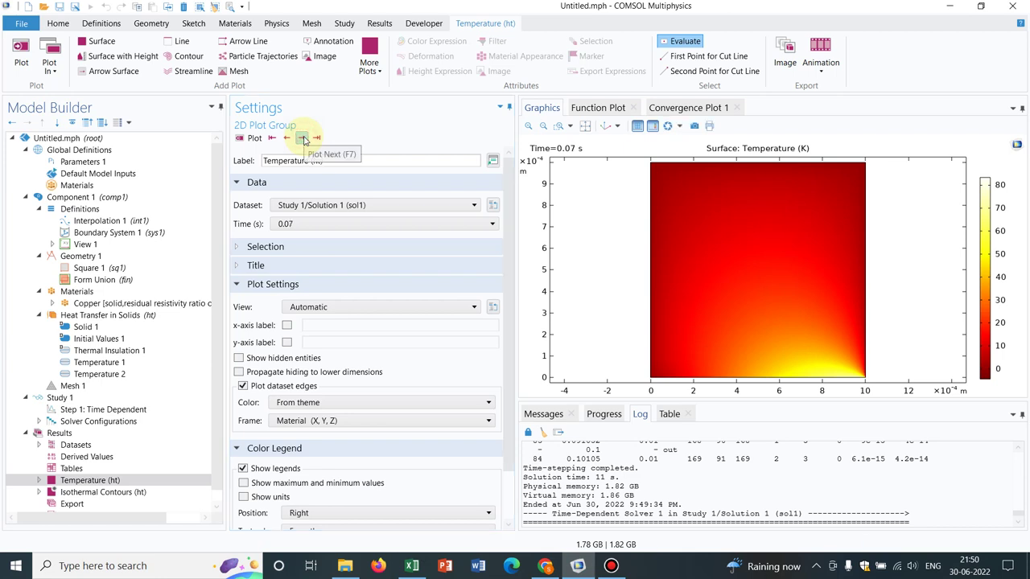